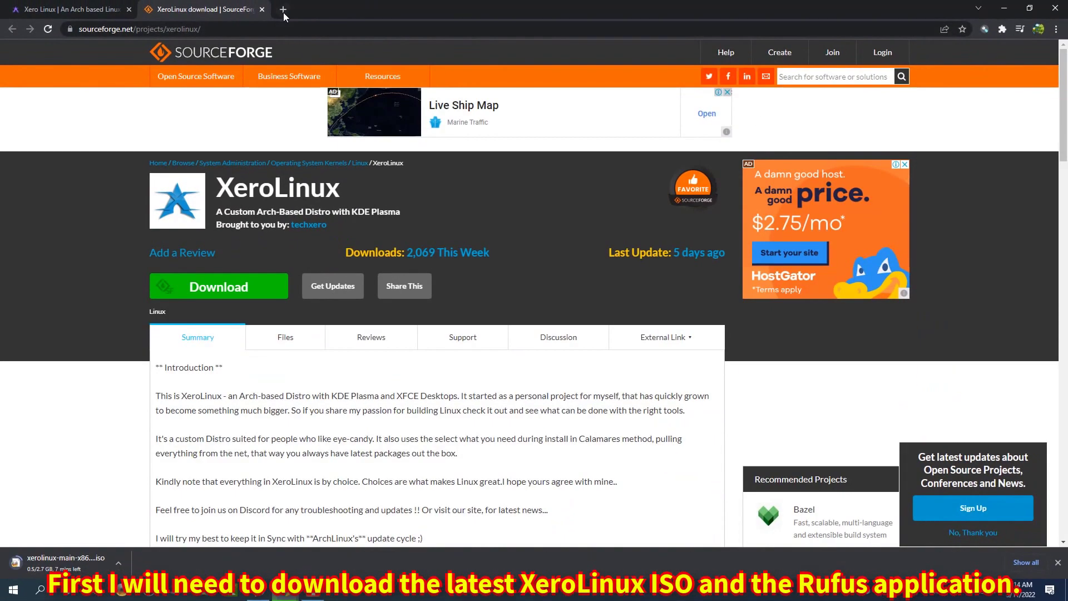
- Download the portable Rufus 3.17 build from the Rufus site in a new Chrome tab
{"action": "left_click", "coordinate": [286, 12]}
{"action": "scroll", "coordinate": [295, 311], "scroll_direction": "down", "scroll_amount": 6}
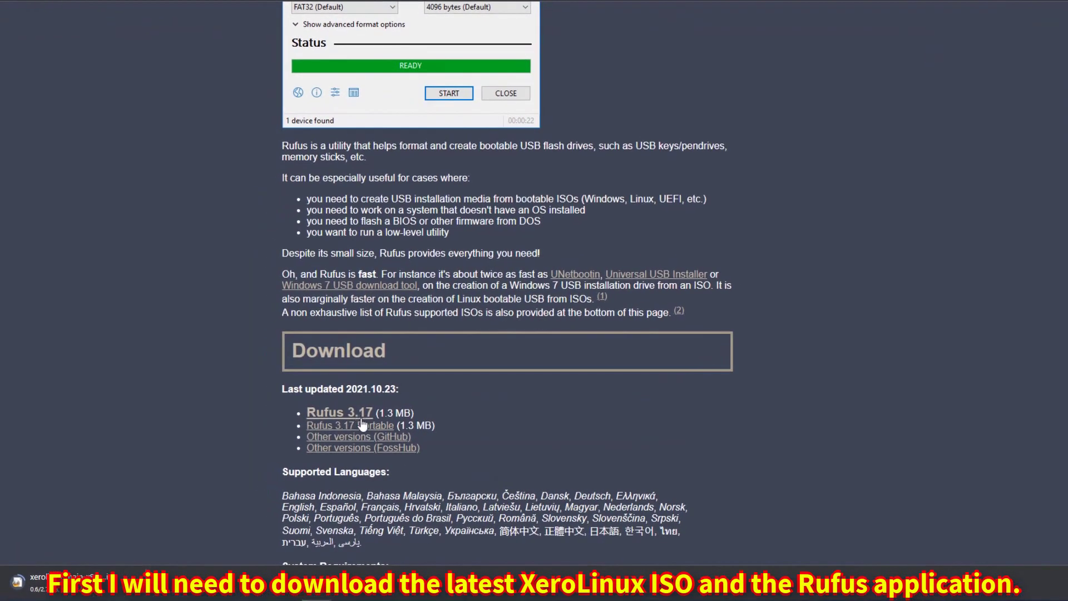
{"action": "left_click", "coordinate": [363, 426]}
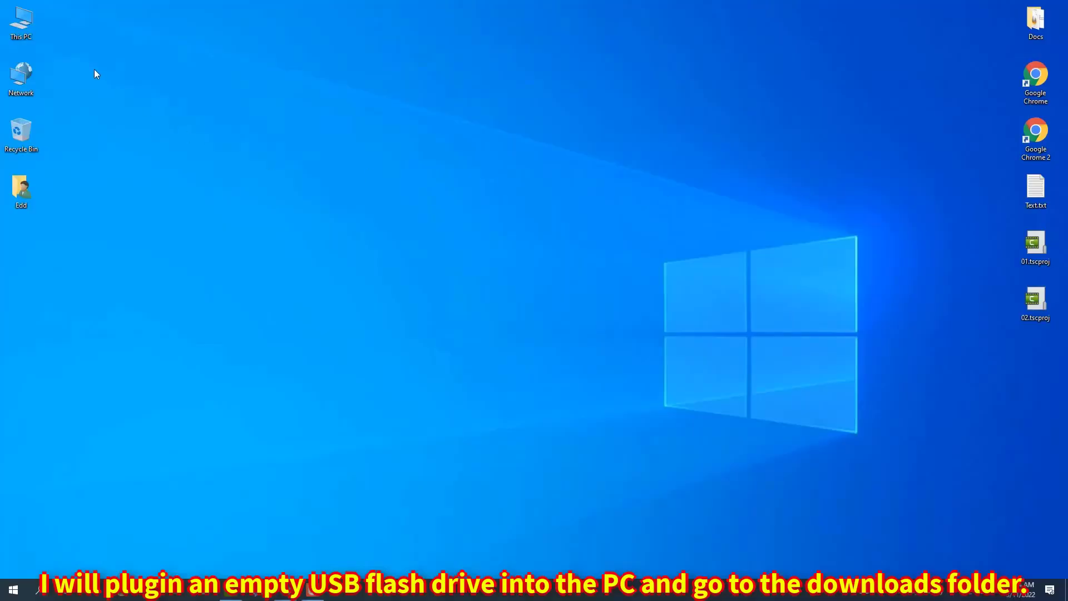
- Go to This PC > Downloads in File Explorer and launch rufus-3.17p.exe
{"action": "double_click", "coordinate": [27, 32]}
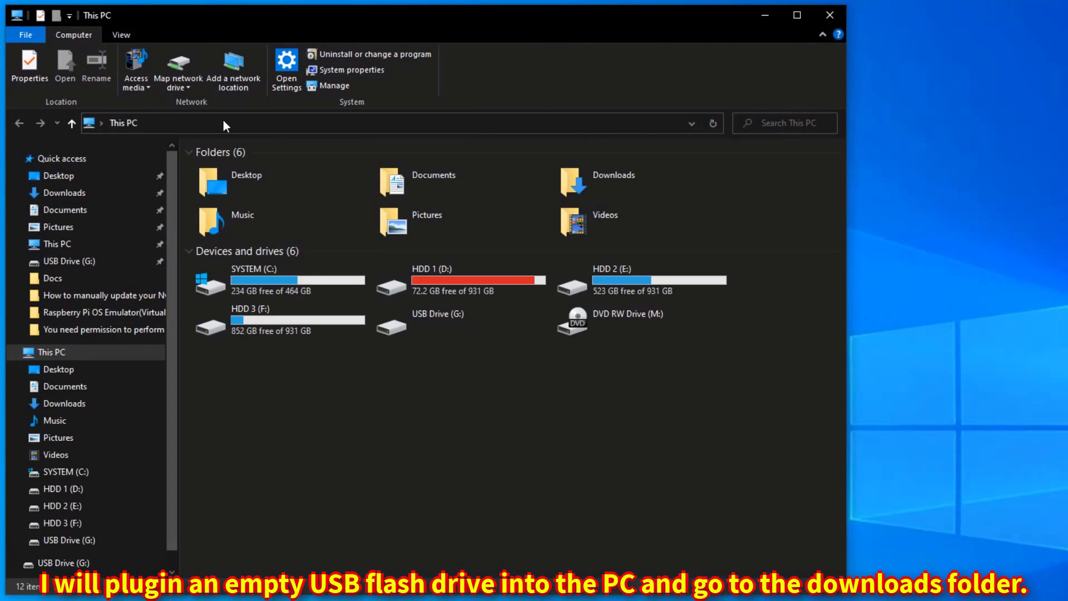
{"action": "double_click", "coordinate": [612, 187]}
{"action": "double_click", "coordinate": [202, 239]}
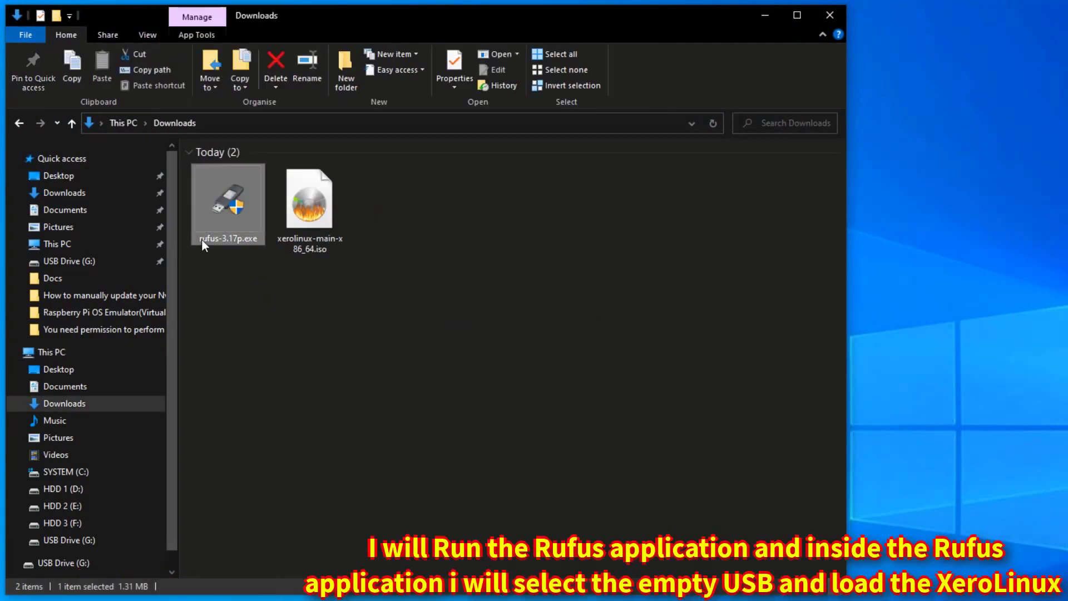
- Target the 16 GB USB drive and load xerolinux-main-x86_64.iso from Downloads
{"action": "left_click", "coordinate": [568, 215]}
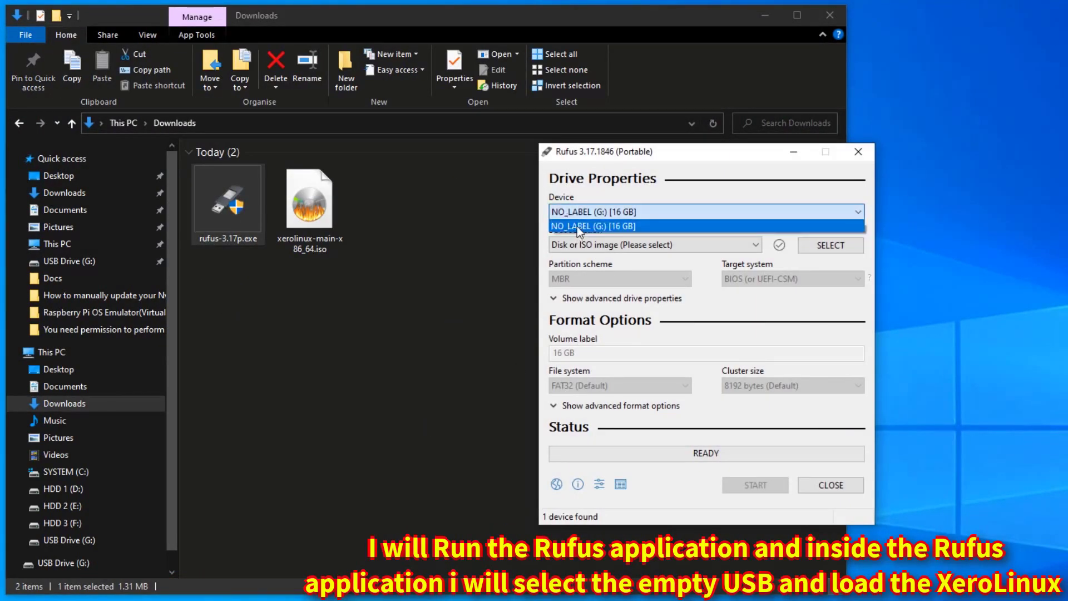
{"action": "left_click", "coordinate": [576, 226]}
{"action": "left_click", "coordinate": [812, 245]}
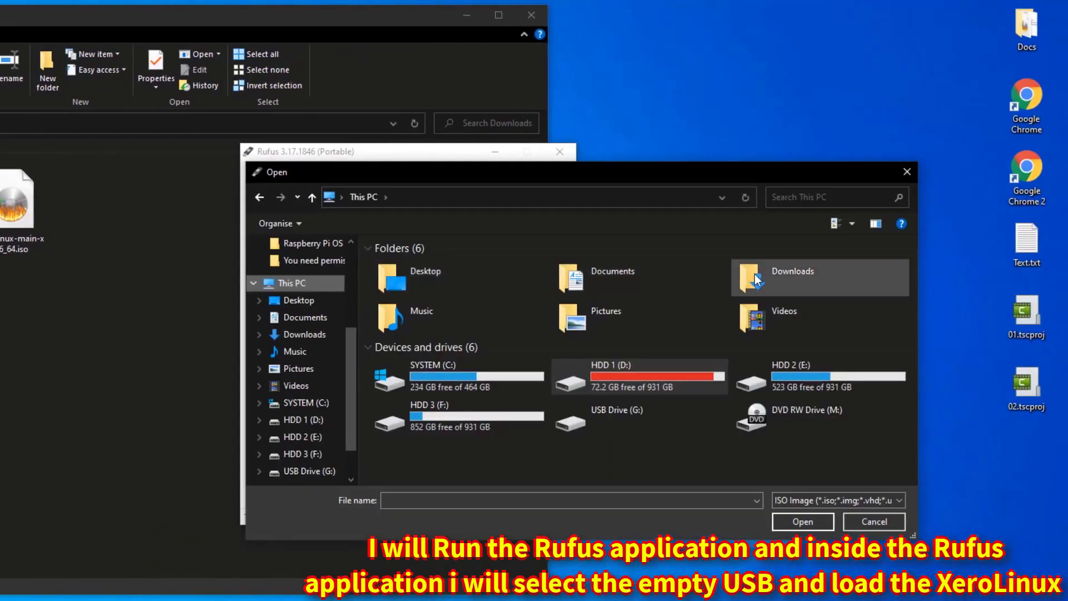
{"action": "double_click", "coordinate": [765, 272]}
{"action": "left_click", "coordinate": [411, 328]}
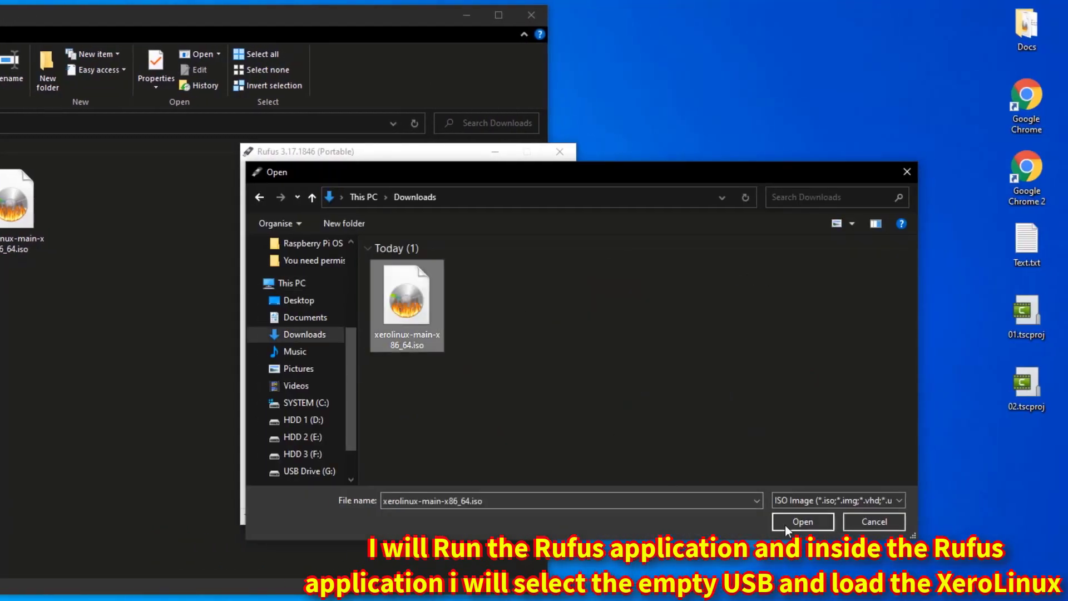
{"action": "left_click", "coordinate": [793, 523]}
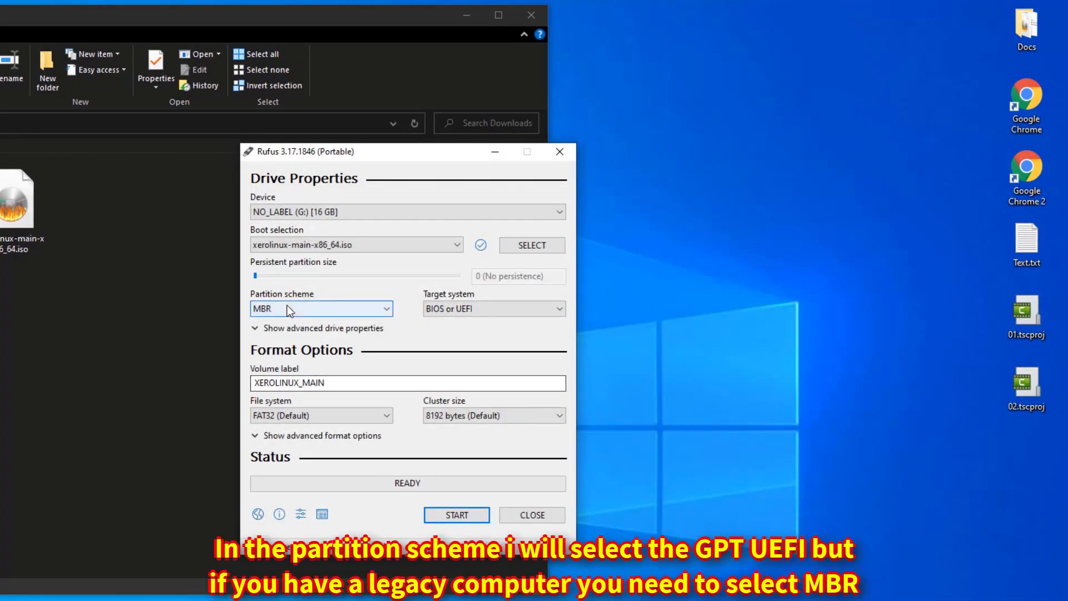
- Set the GPT partition scheme and write the ISO in ISOHybrid mode, then close Rufus
{"action": "left_click", "coordinate": [290, 308]}
{"action": "left_click", "coordinate": [278, 335]}
{"action": "left_click", "coordinate": [452, 513]}
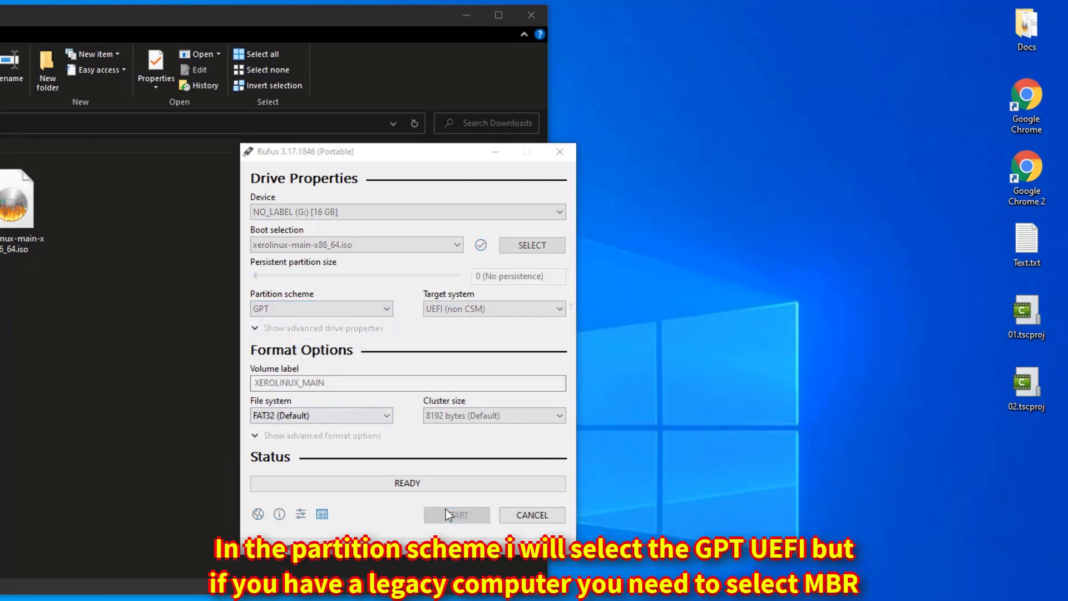
{"action": "left_click", "coordinate": [489, 445]}
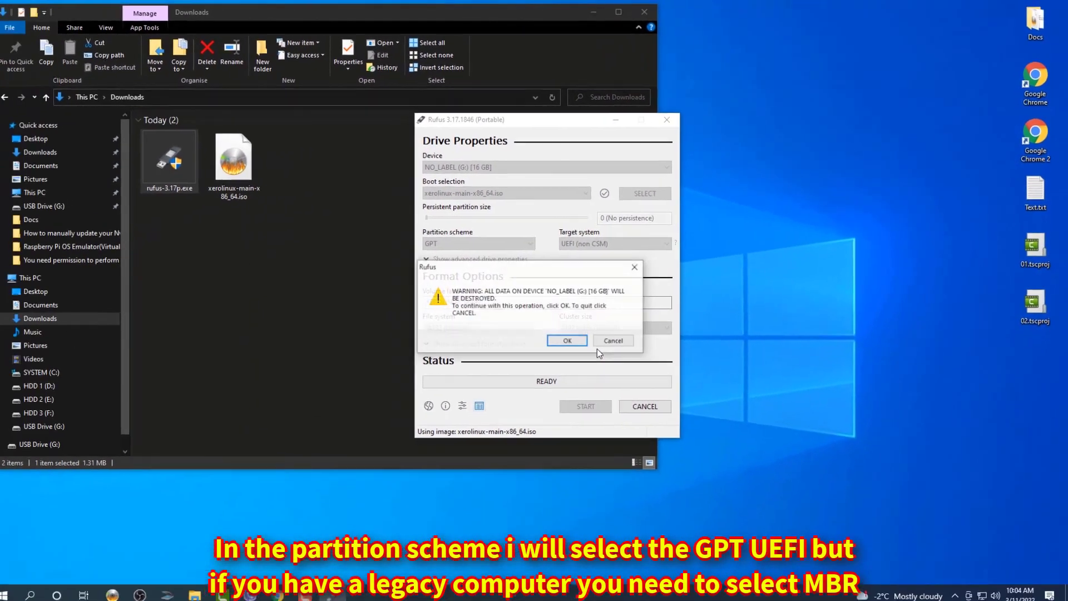
{"action": "left_click", "coordinate": [438, 437]}
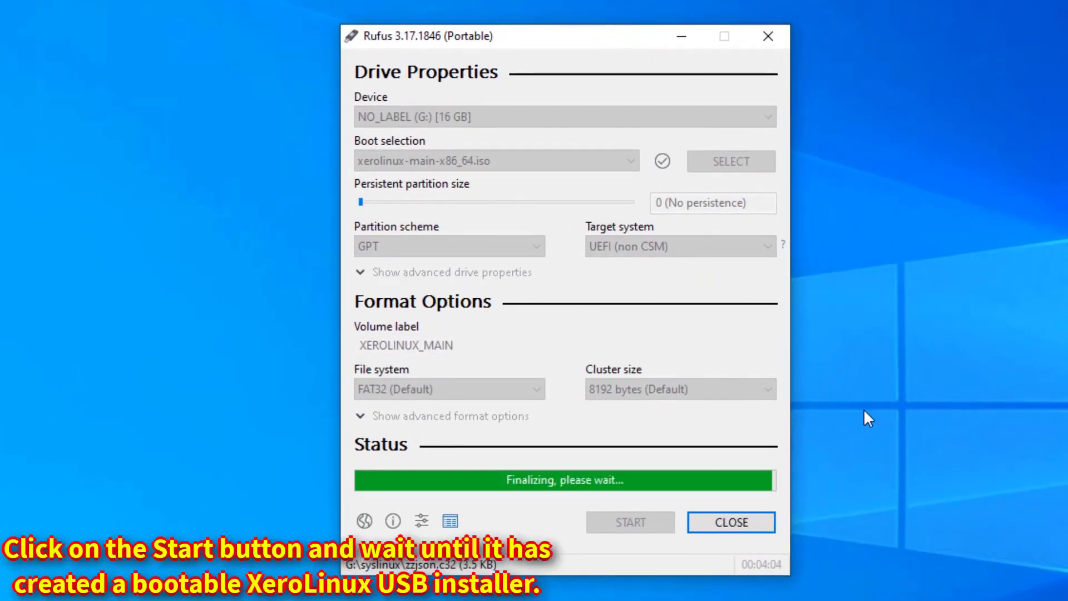
{"action": "left_click", "coordinate": [754, 522]}
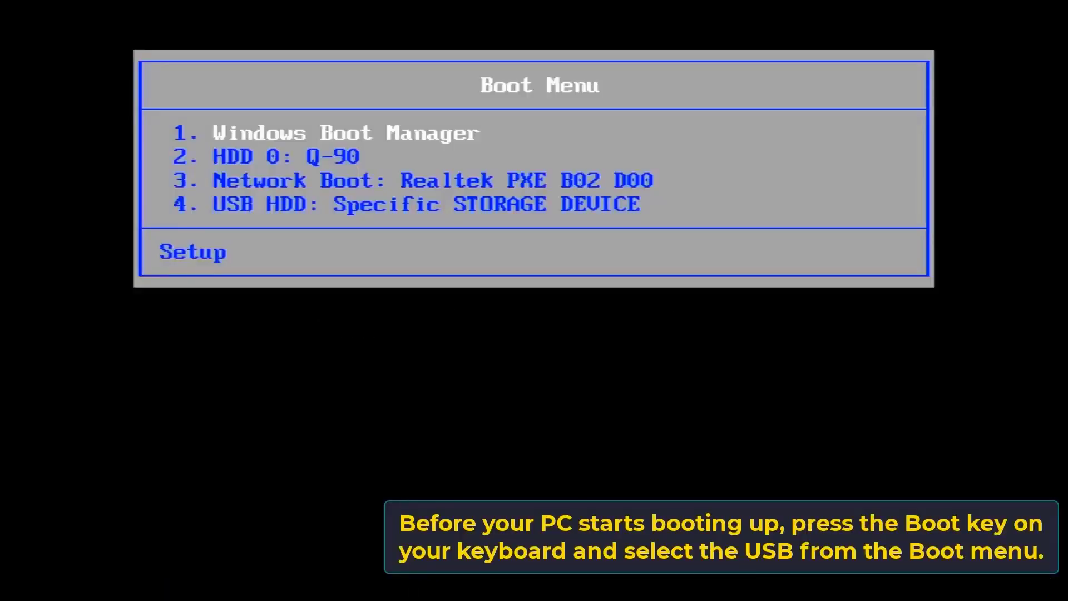
- Boot from the USB HDD into XeroLinux with open source drivers
{"action": "key", "text": "Down"}
{"action": "key", "text": "Down"}
{"action": "key", "text": "Down"}
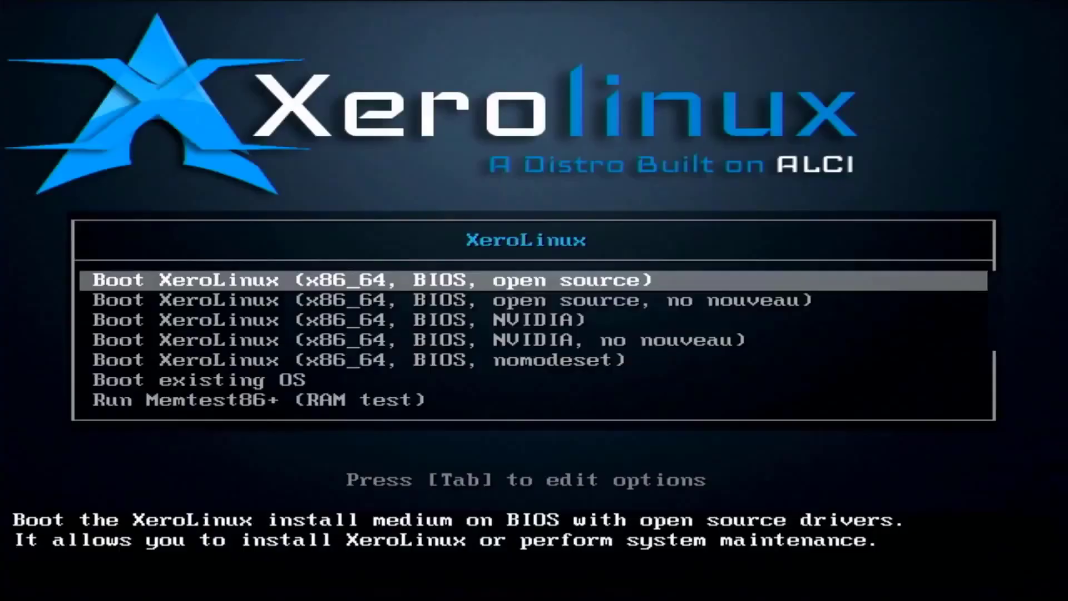
{"action": "key", "text": "Return"}
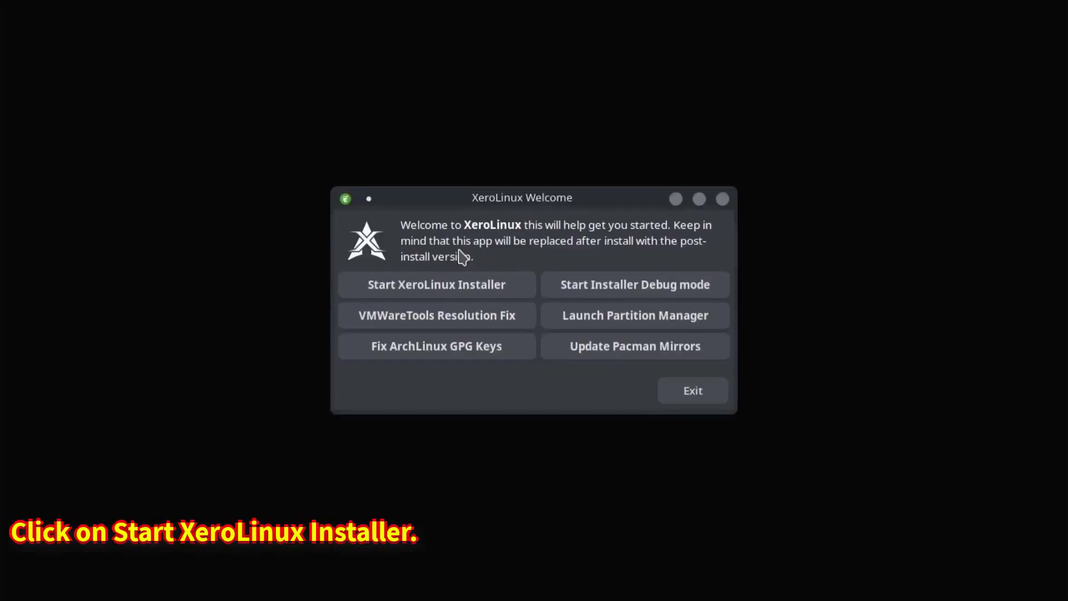
- Launch the installer in American English and add the Intel GPU, Audio and Power Management drivers
{"action": "left_click", "coordinate": [441, 285]}
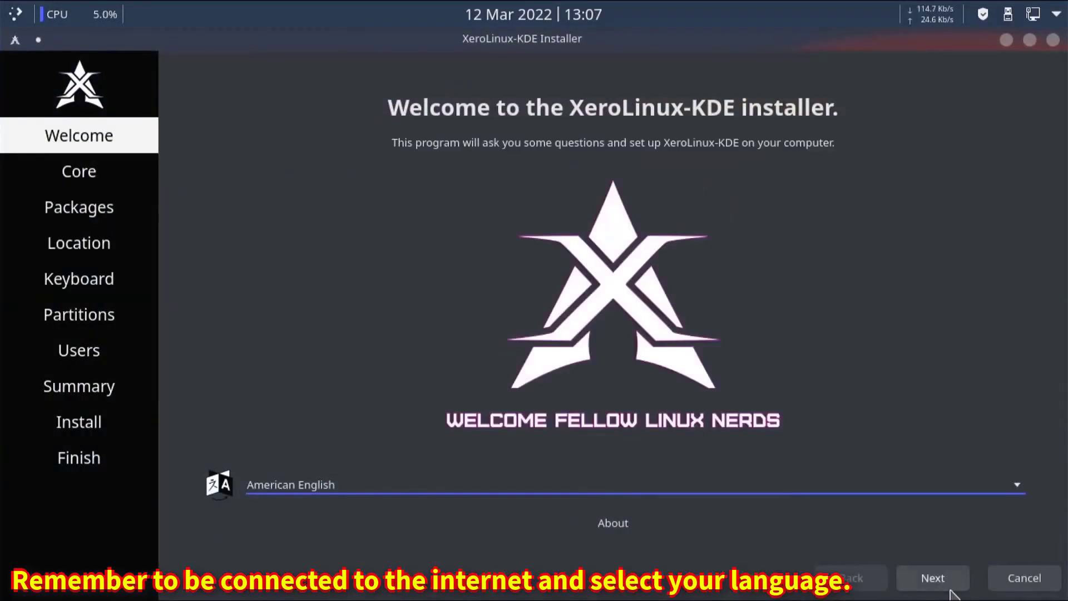
{"action": "left_click", "coordinate": [943, 582]}
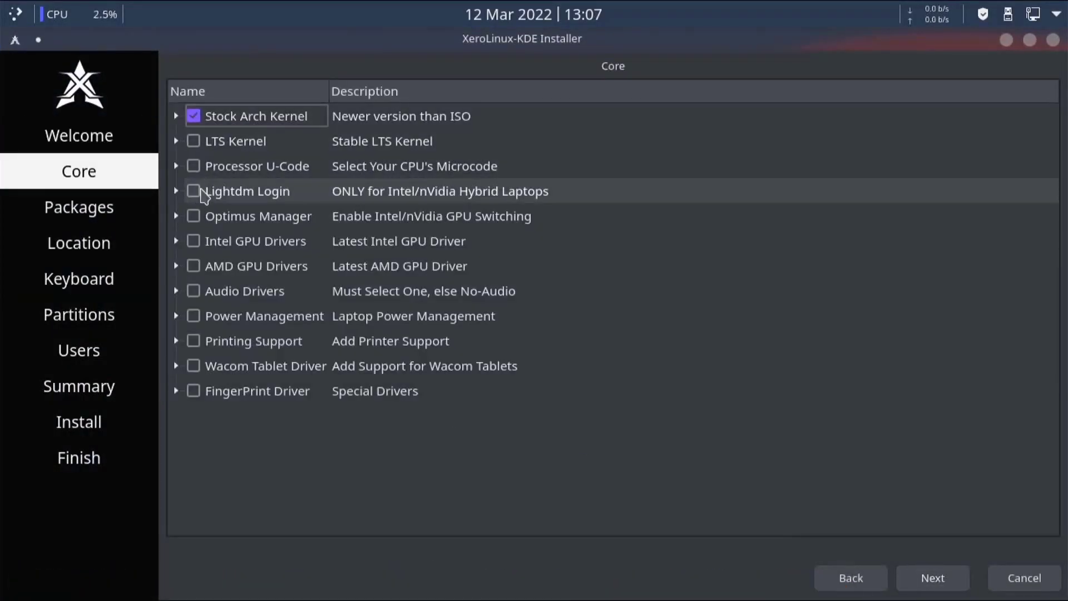
{"action": "left_click", "coordinate": [193, 241]}
{"action": "left_click", "coordinate": [194, 291]}
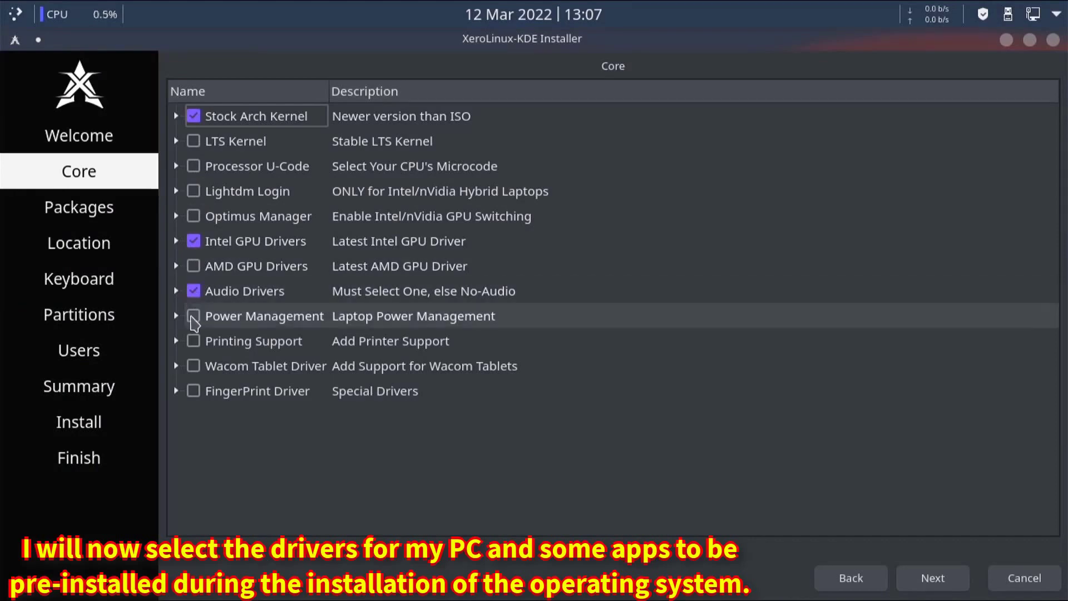
{"action": "left_click", "coordinate": [191, 316]}
- In the package list, include Android Tools and The Browsers collection
{"action": "left_click", "coordinate": [923, 578]}
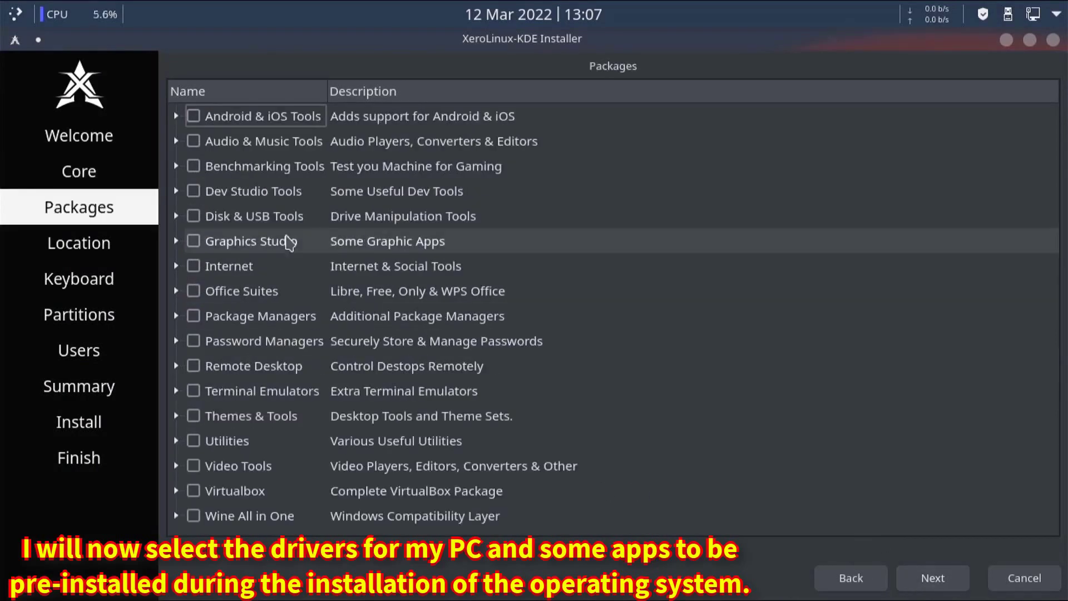
{"action": "left_click", "coordinate": [175, 115]}
{"action": "left_click", "coordinate": [210, 141]}
{"action": "left_click", "coordinate": [175, 191]}
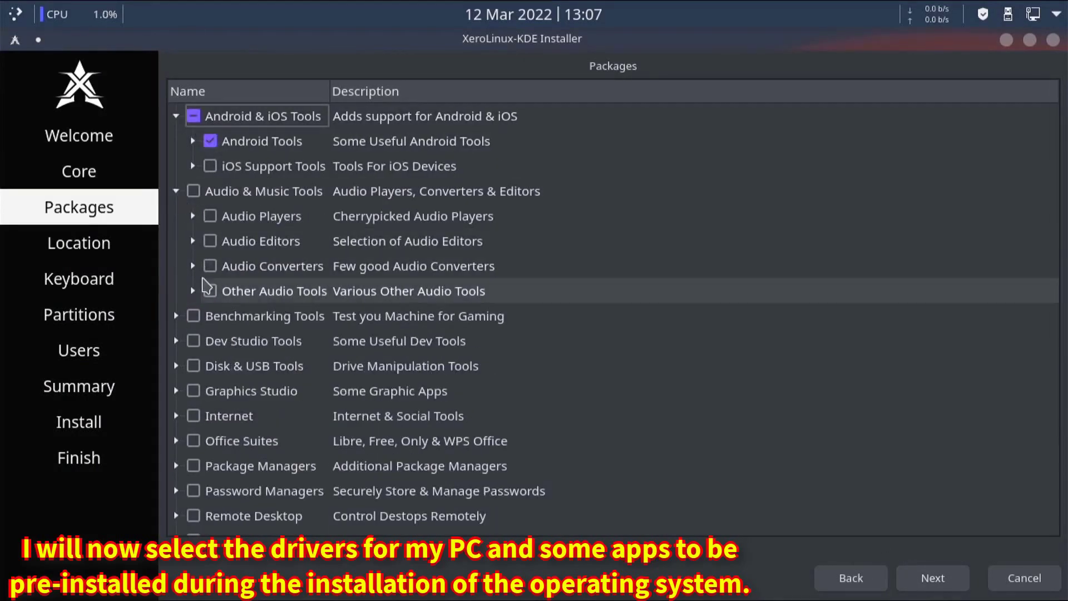
{"action": "left_click", "coordinate": [176, 191]}
{"action": "left_click", "coordinate": [176, 216]}
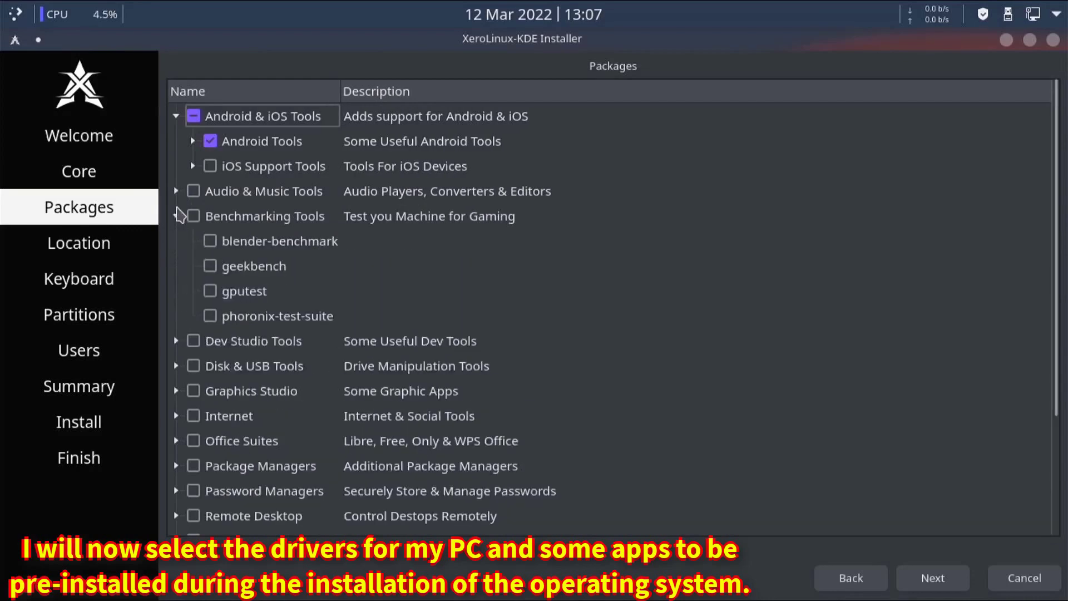
{"action": "left_click", "coordinate": [176, 216]}
{"action": "left_click", "coordinate": [175, 266]}
{"action": "left_click", "coordinate": [175, 266]}
{"action": "left_click", "coordinate": [176, 291]}
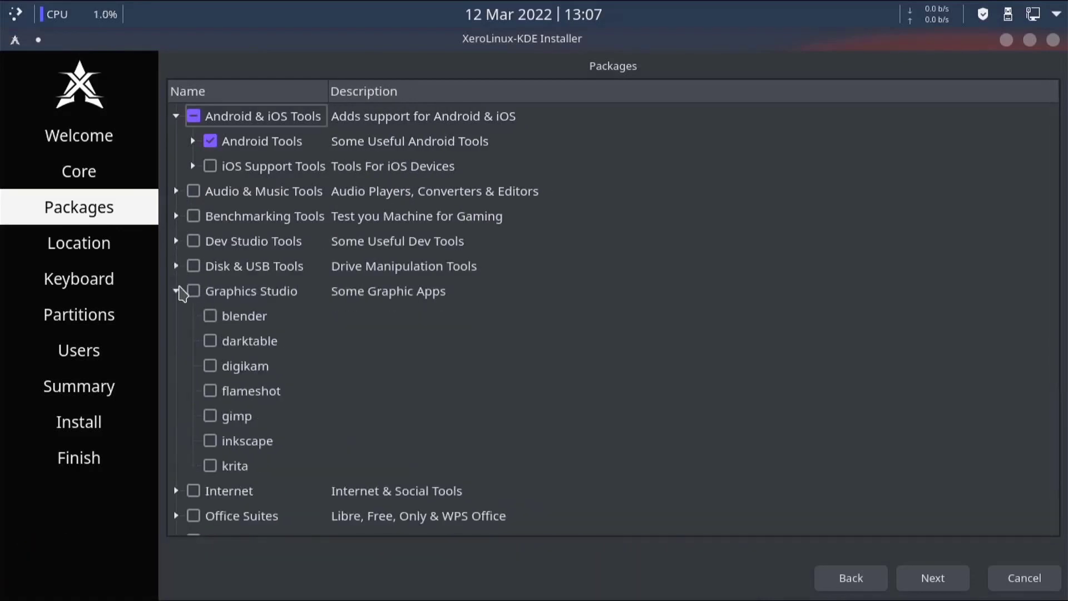
{"action": "left_click", "coordinate": [176, 291]}
{"action": "left_click", "coordinate": [176, 316]}
{"action": "left_click", "coordinate": [210, 341]}
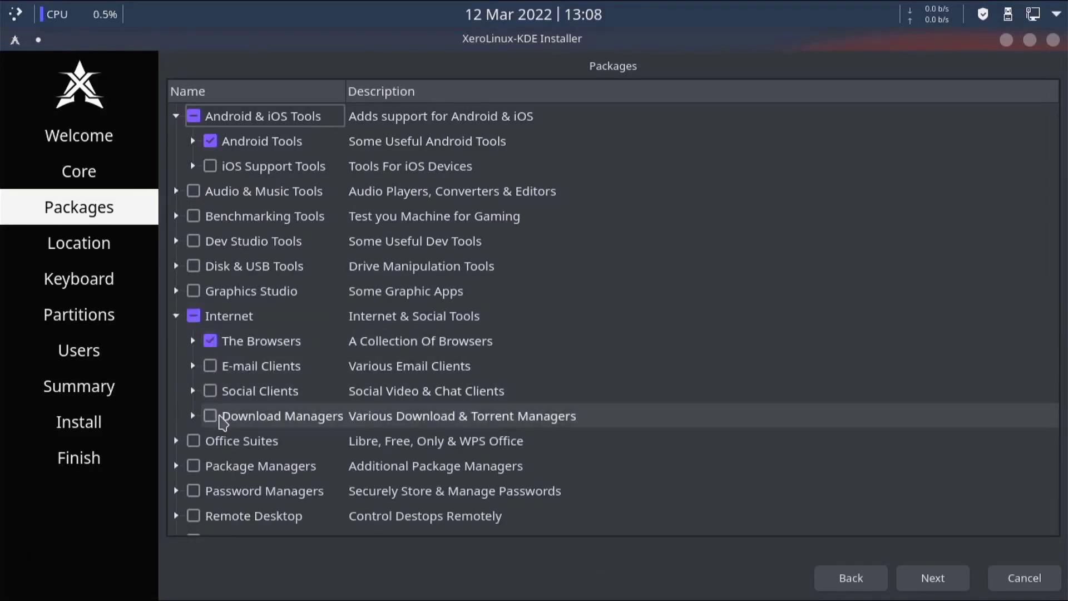
{"action": "left_click", "coordinate": [176, 316]}
- Include WPS Office, flatpak and a terminal emulator package
{"action": "left_click", "coordinate": [176, 341]}
{"action": "left_click", "coordinate": [210, 415]}
{"action": "left_click", "coordinate": [176, 340]}
{"action": "left_click", "coordinate": [176, 365]}
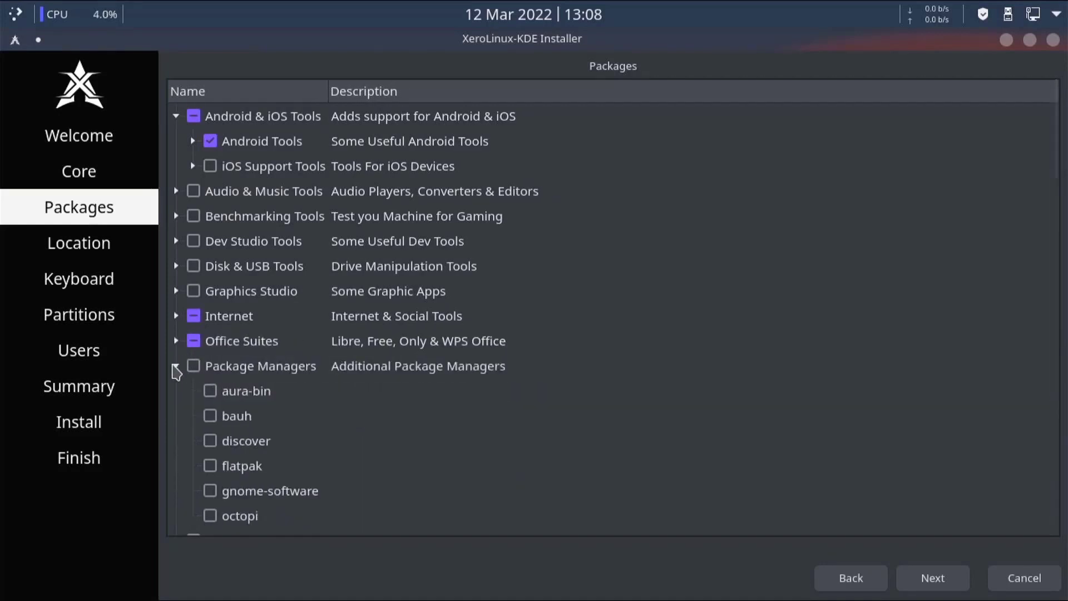
{"action": "left_click", "coordinate": [209, 466]}
{"action": "left_click", "coordinate": [176, 365]}
{"action": "left_click", "coordinate": [176, 391]}
{"action": "left_click", "coordinate": [176, 390]}
{"action": "left_click", "coordinate": [175, 416]}
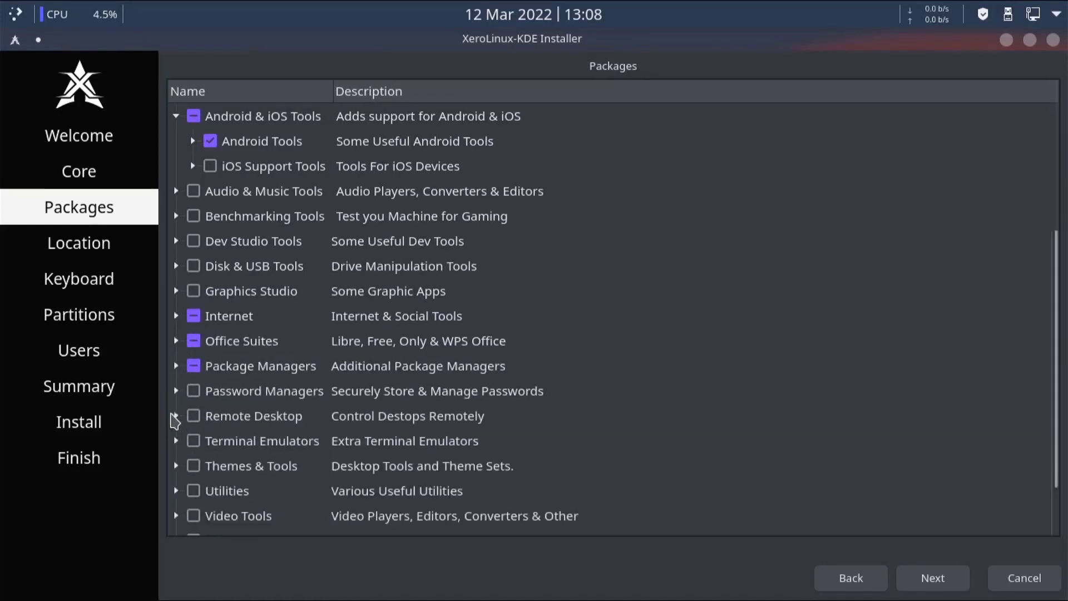
{"action": "left_click", "coordinate": [176, 416]}
{"action": "left_click", "coordinate": [177, 441]}
{"action": "left_click", "coordinate": [204, 464]}
{"action": "scroll", "coordinate": [187, 400], "scroll_direction": "down", "scroll_amount": 2}
{"action": "left_click", "coordinate": [176, 291]}
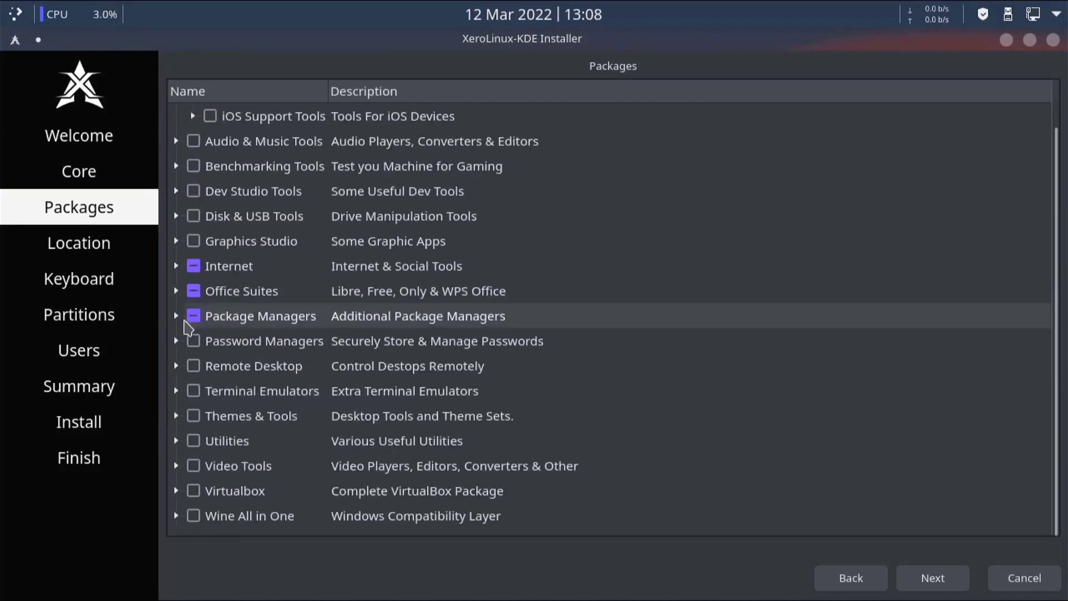
- Include the Dracula and Sweet themes, System Utilities and Video Players
{"action": "left_click", "coordinate": [176, 417]}
{"action": "left_click", "coordinate": [210, 491]}
{"action": "scroll", "coordinate": [211, 479], "scroll_direction": "down", "scroll_amount": 1}
{"action": "left_click", "coordinate": [209, 465]}
{"action": "scroll", "coordinate": [210, 466], "scroll_direction": "down", "scroll_amount": 1}
{"action": "left_click", "coordinate": [176, 441]}
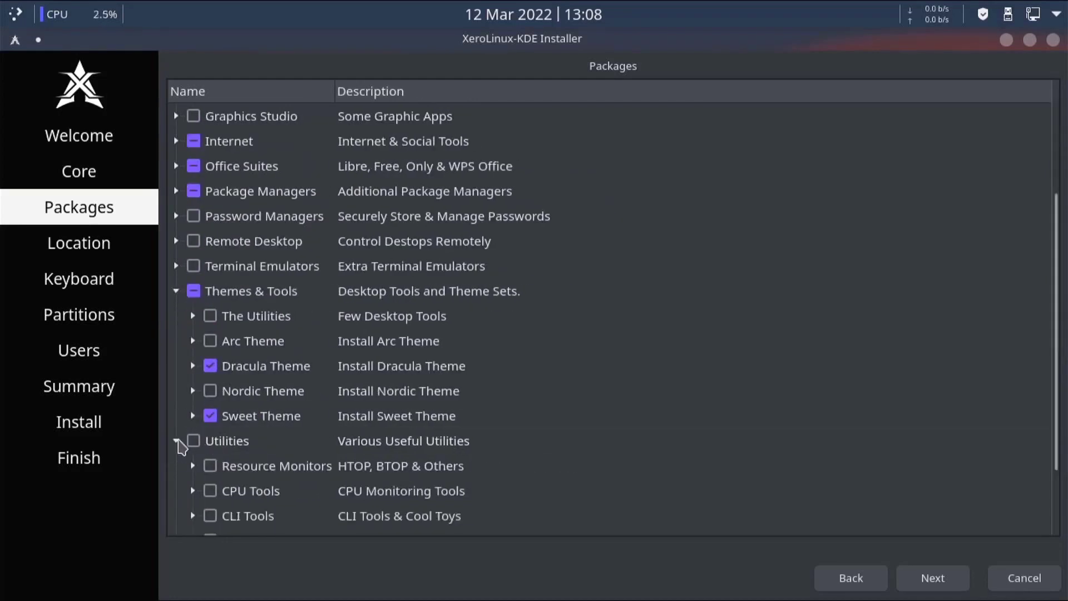
{"action": "scroll", "coordinate": [179, 440], "scroll_direction": "down", "scroll_amount": 1}
{"action": "left_click", "coordinate": [210, 467]}
{"action": "scroll", "coordinate": [210, 468], "scroll_direction": "down", "scroll_amount": 1}
{"action": "left_click", "coordinate": [176, 466]}
{"action": "left_click", "coordinate": [176, 340]}
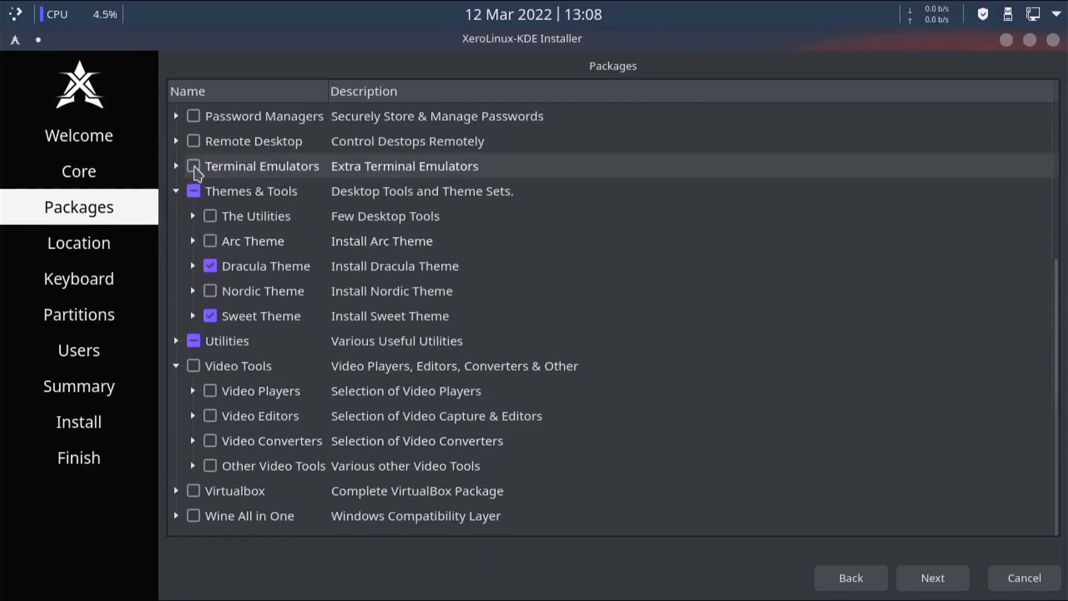
{"action": "left_click", "coordinate": [176, 191]}
{"action": "left_click", "coordinate": [210, 391]}
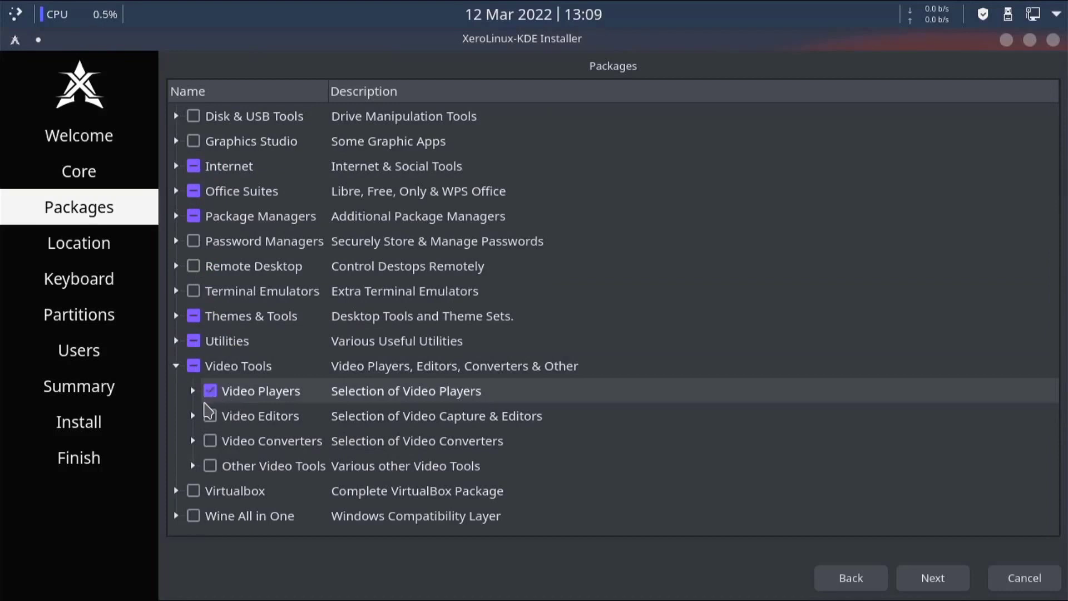
{"action": "left_click", "coordinate": [175, 365]}
- Include the whole Wine All in One set and set the timezone to Chicago
{"action": "left_click", "coordinate": [176, 392]}
{"action": "left_click", "coordinate": [176, 391]}
{"action": "left_click", "coordinate": [175, 516]}
{"action": "scroll", "coordinate": [193, 465], "scroll_direction": "down", "scroll_amount": 2}
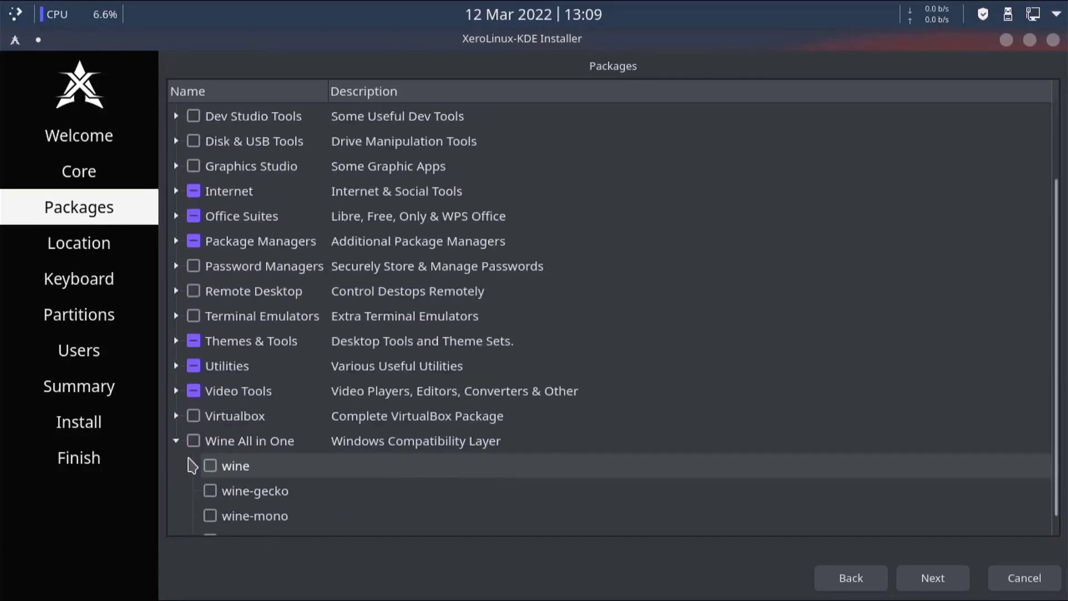
{"action": "left_click", "coordinate": [193, 415]}
{"action": "left_click", "coordinate": [176, 416]}
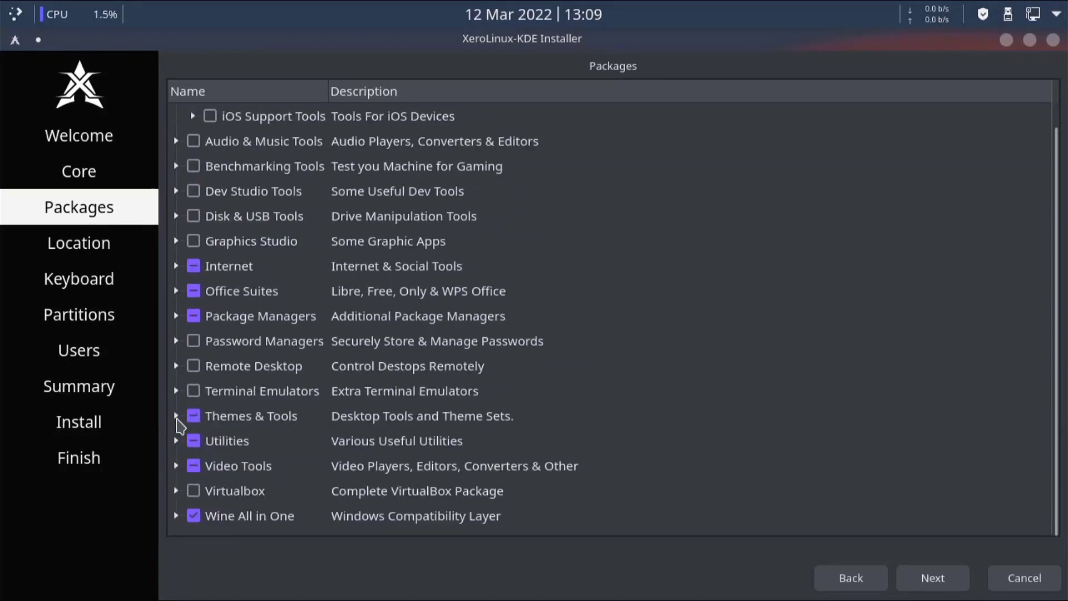
{"action": "left_click", "coordinate": [933, 578]}
{"action": "left_click", "coordinate": [429, 184]}
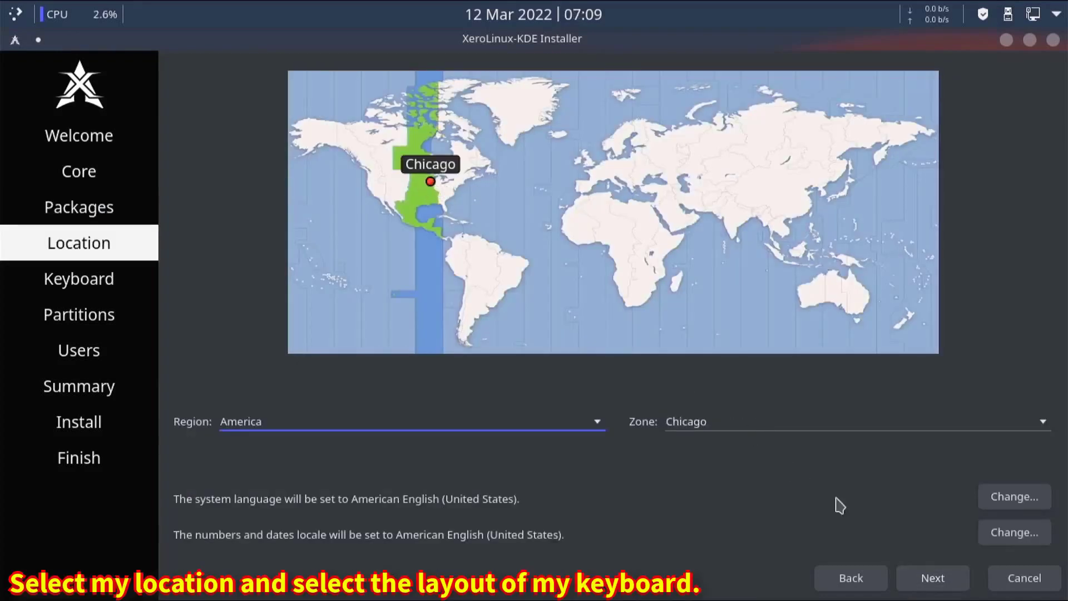
- Choose Erase disk with Swap (with Hibernate) on a btrfs filesystem
{"action": "left_click", "coordinate": [932, 578]}
{"action": "left_click", "coordinate": [930, 578]}
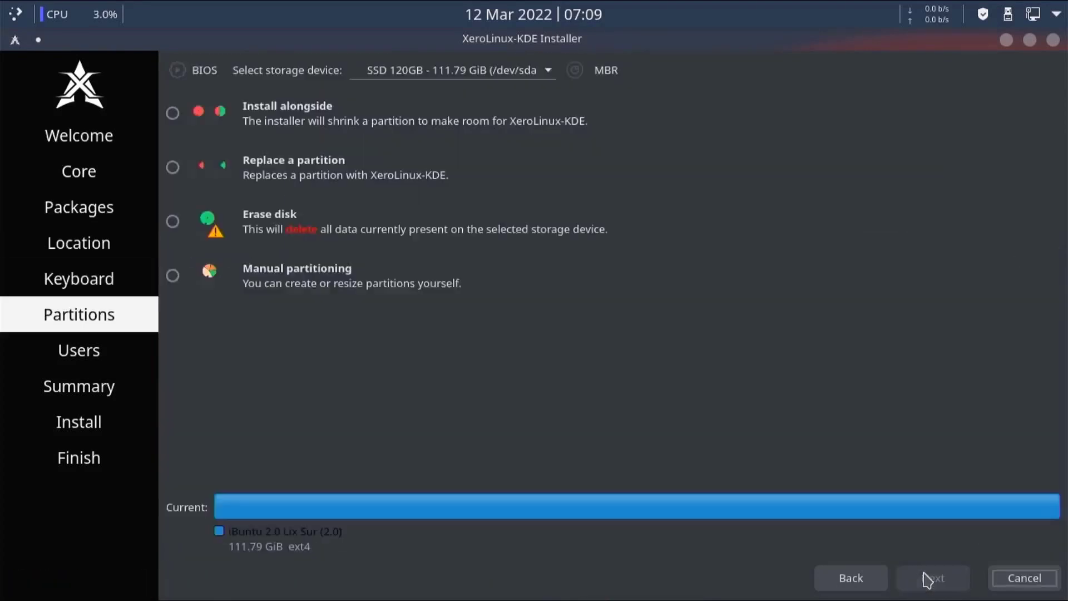
{"action": "left_click", "coordinate": [173, 221]}
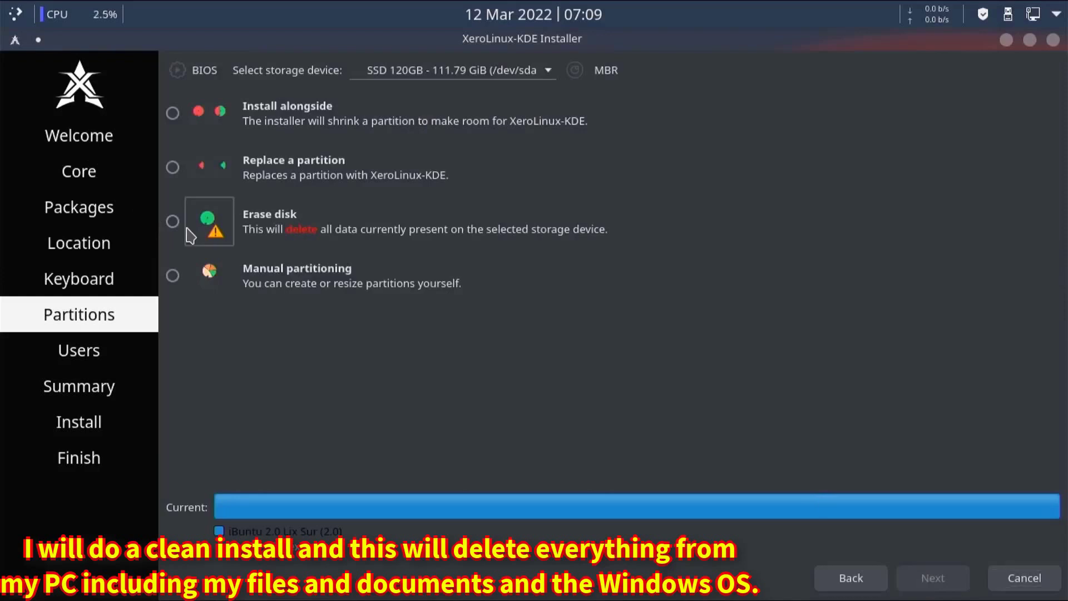
{"action": "left_click", "coordinate": [276, 271]}
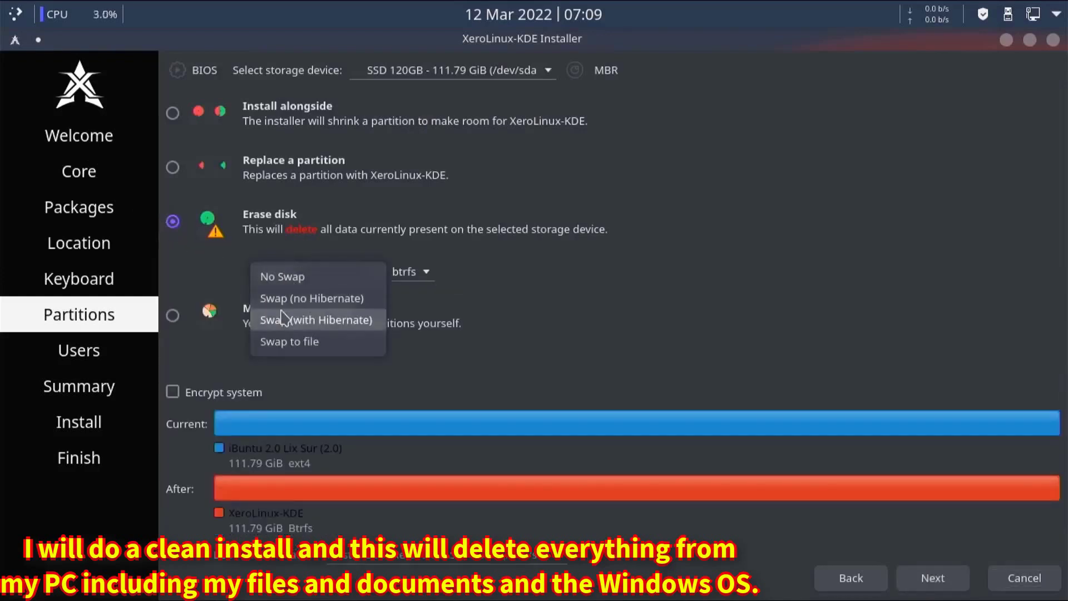
{"action": "left_click", "coordinate": [283, 320]}
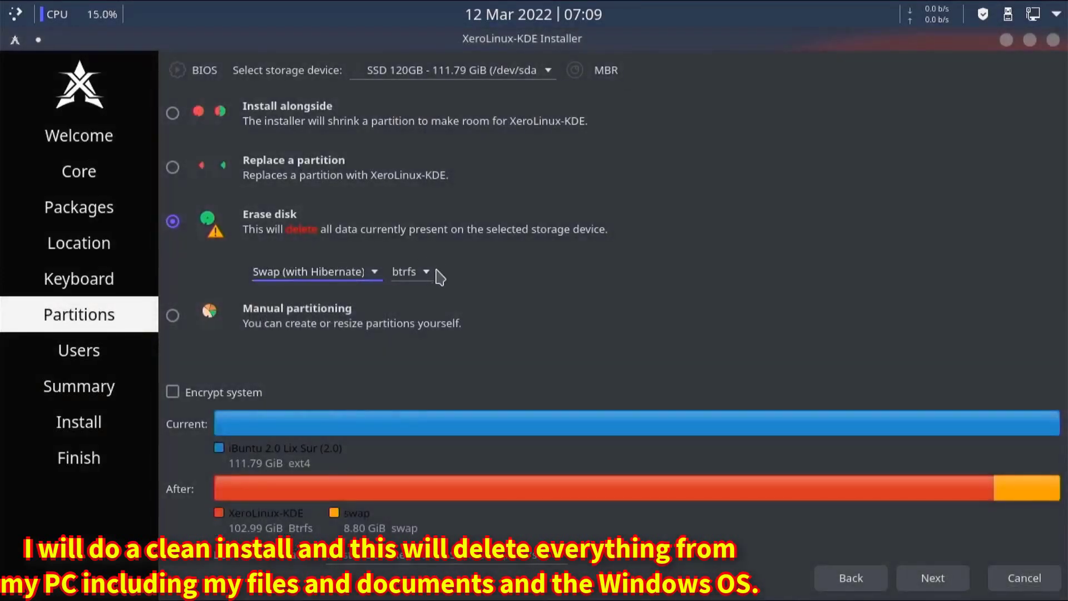
{"action": "left_click", "coordinate": [433, 271]}
{"action": "left_click", "coordinate": [433, 280]}
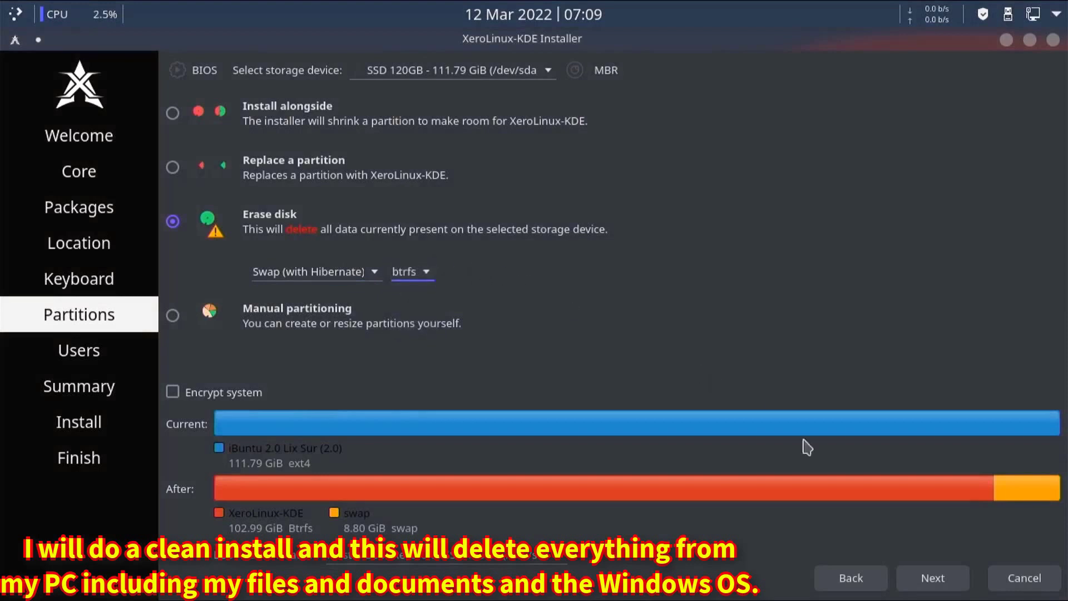
{"action": "left_click", "coordinate": [908, 587]}
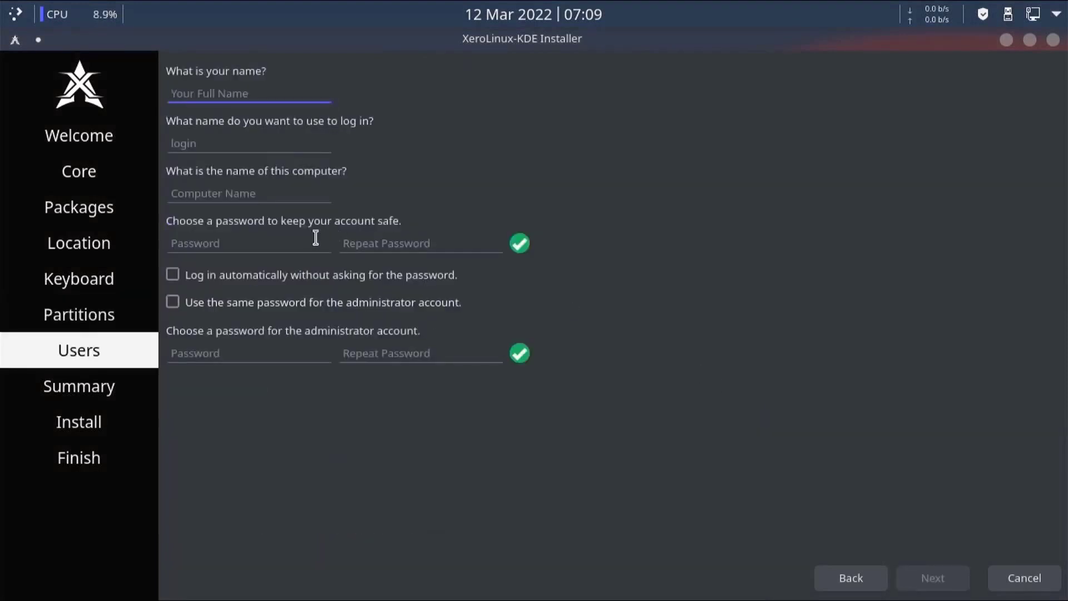
- Enter the user name and matching account password, enabling automatic login and the same administrator password
{"action": "type", "text": "edd"}
{"action": "left_click", "coordinate": [229, 243]}
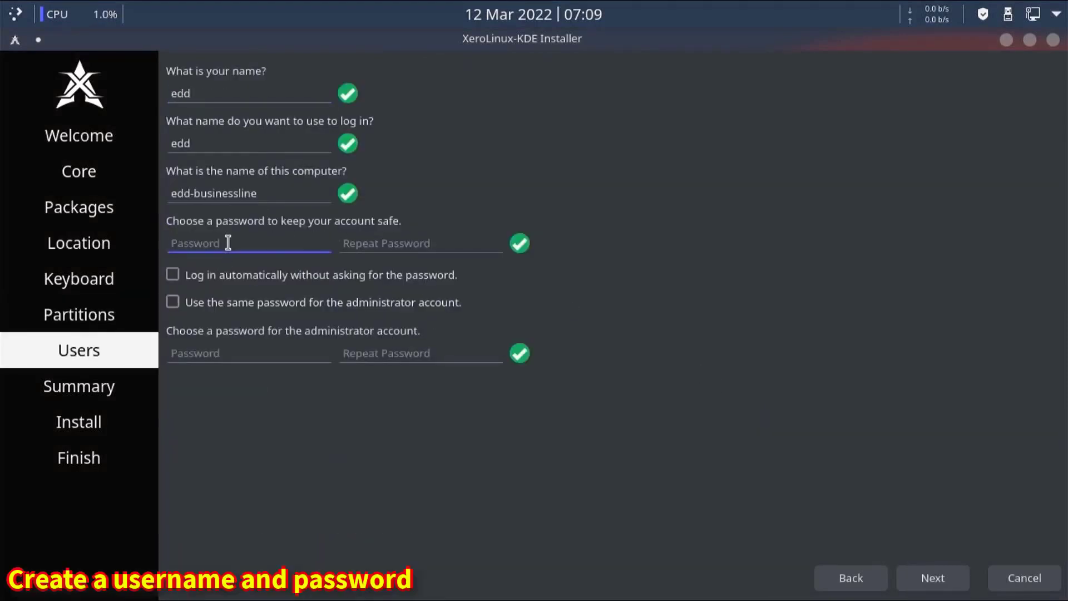
{"action": "type", "text": "e"}
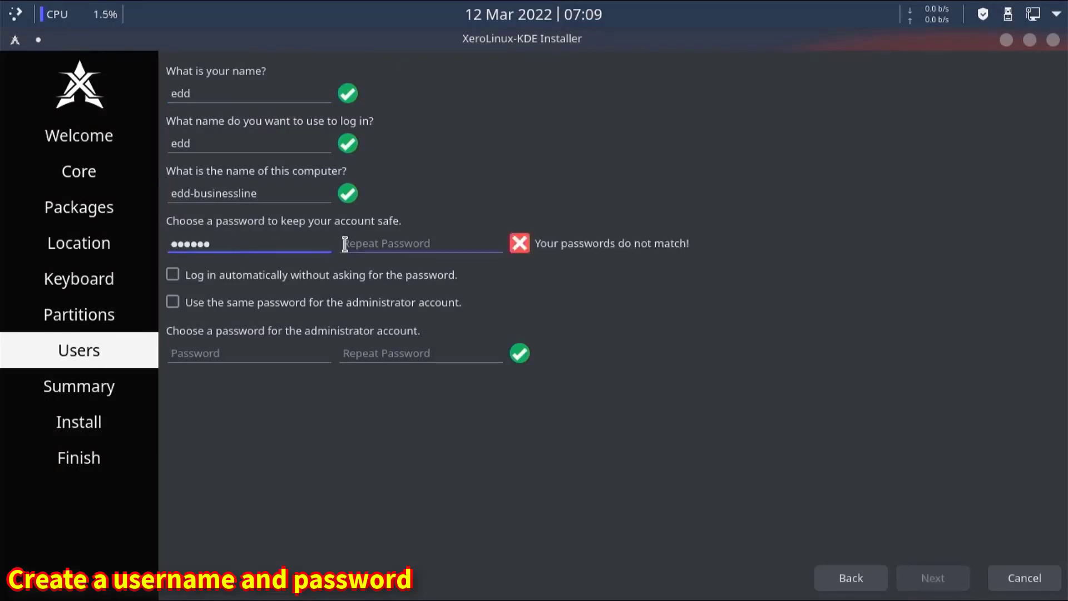
{"action": "left_click", "coordinate": [350, 244]}
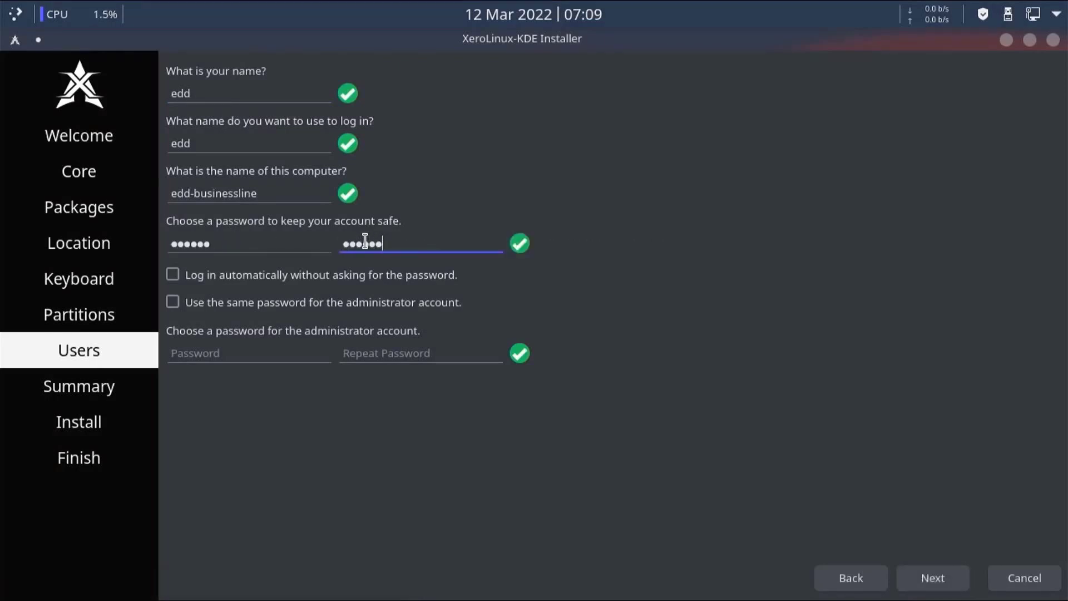
{"action": "left_click", "coordinate": [275, 286]}
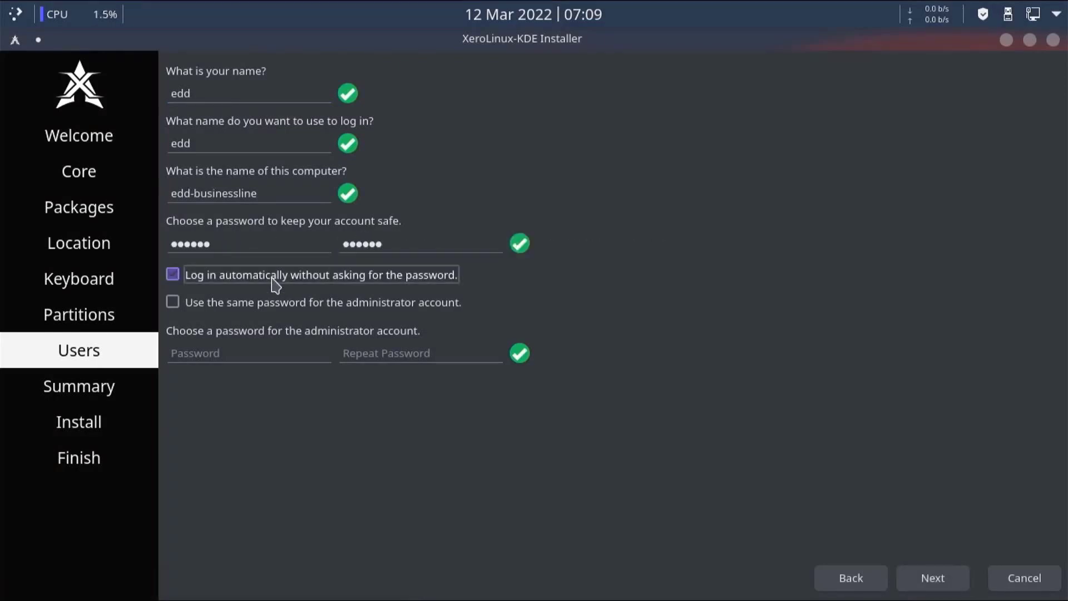
{"action": "left_click", "coordinate": [177, 306]}
{"action": "left_click", "coordinate": [919, 579]}
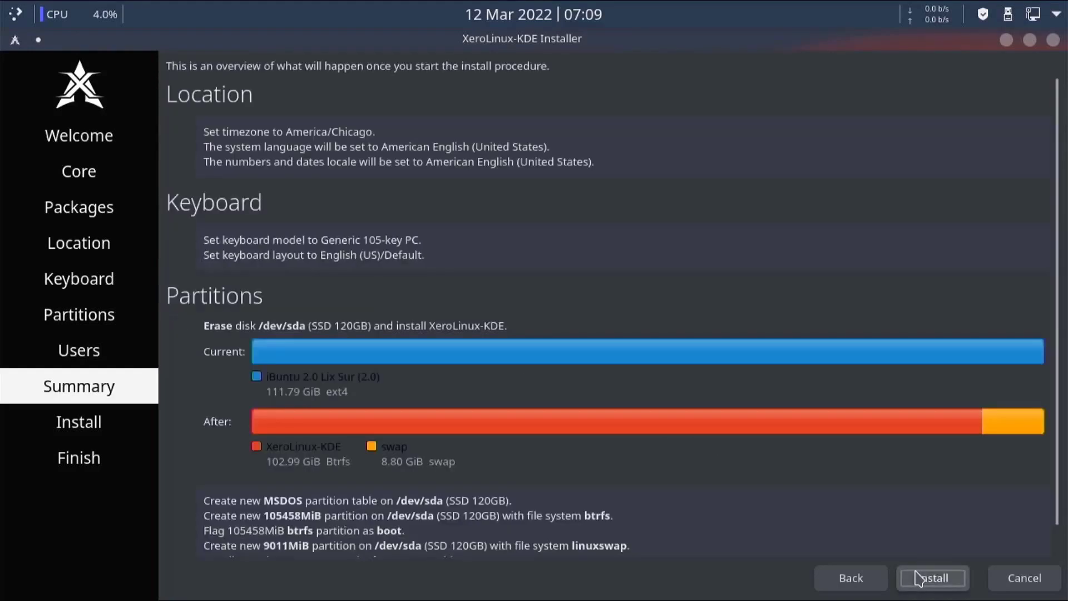
- Start the install and confirm the disk changes with Install now
{"action": "left_click", "coordinate": [919, 578]}
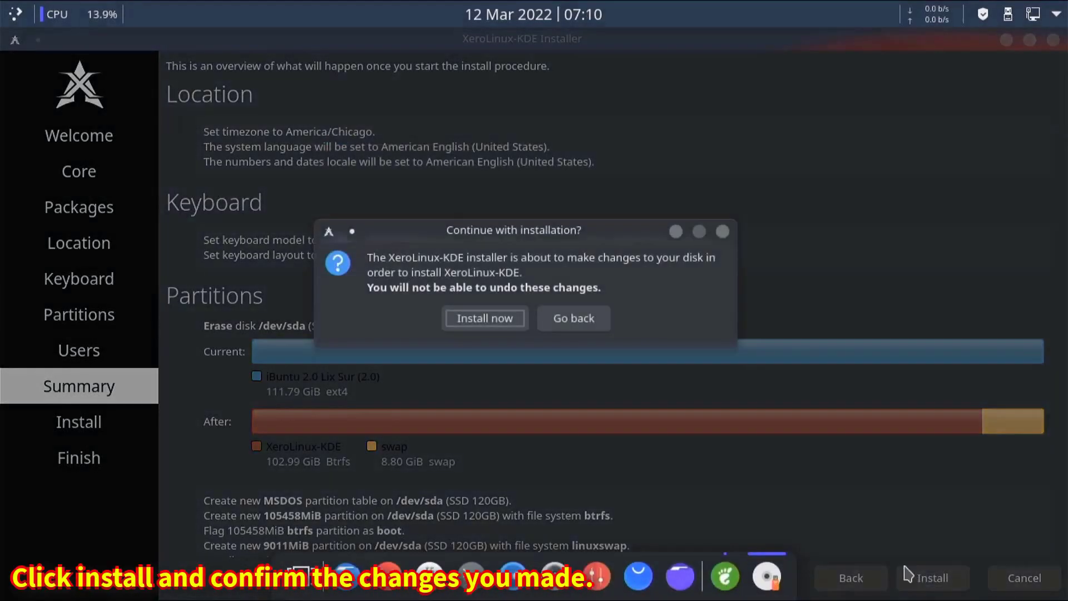
{"action": "left_click", "coordinate": [526, 327]}
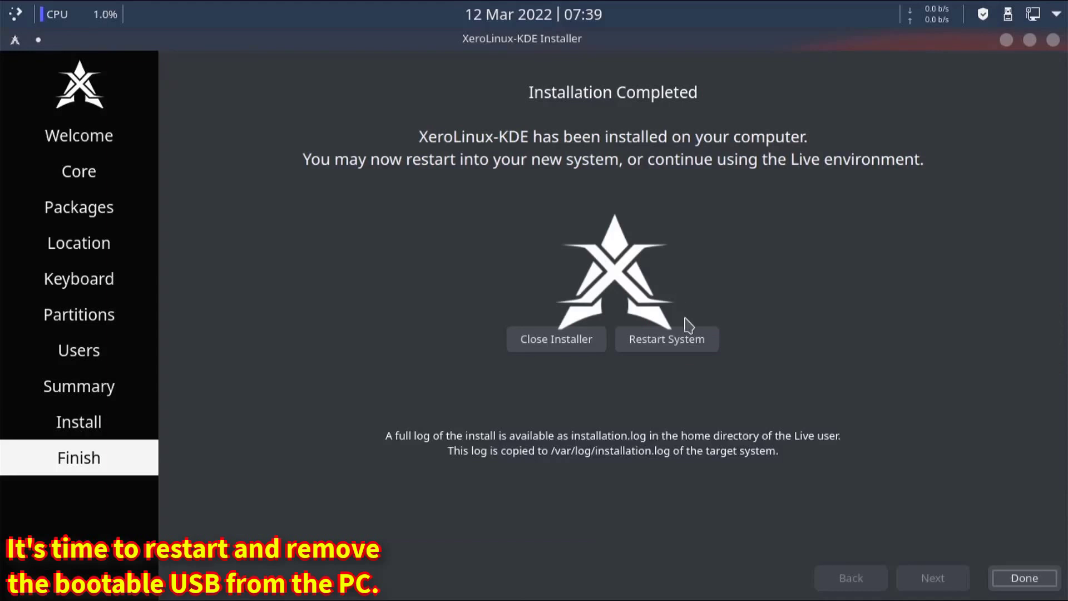
- Close the installer with Done, exit XeroLinux Welcome, and check the status and notifications panel
{"action": "left_click", "coordinate": [1013, 579]}
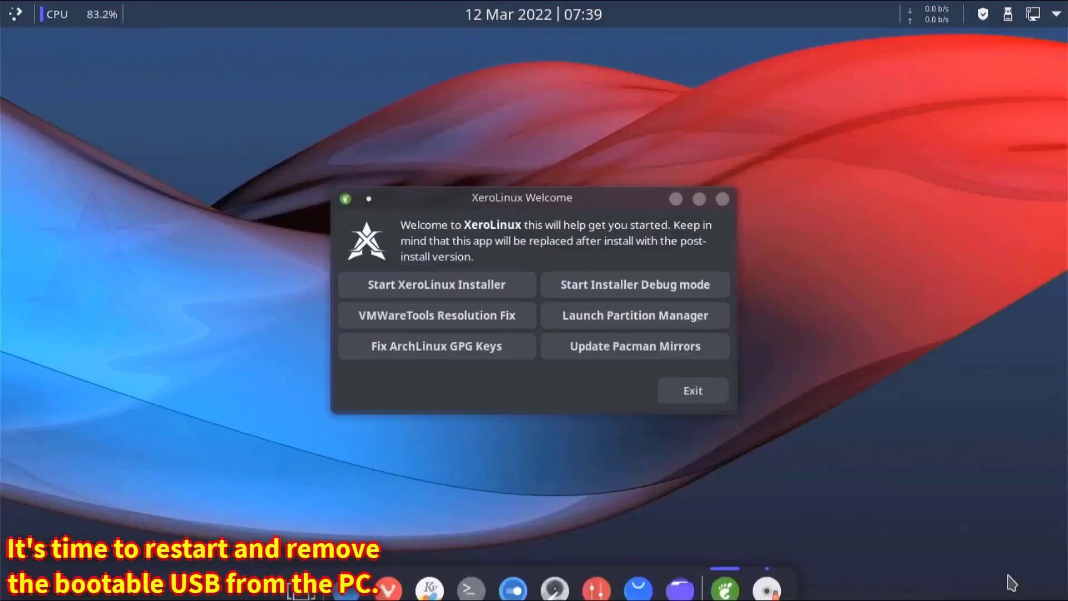
{"action": "left_click", "coordinate": [709, 402]}
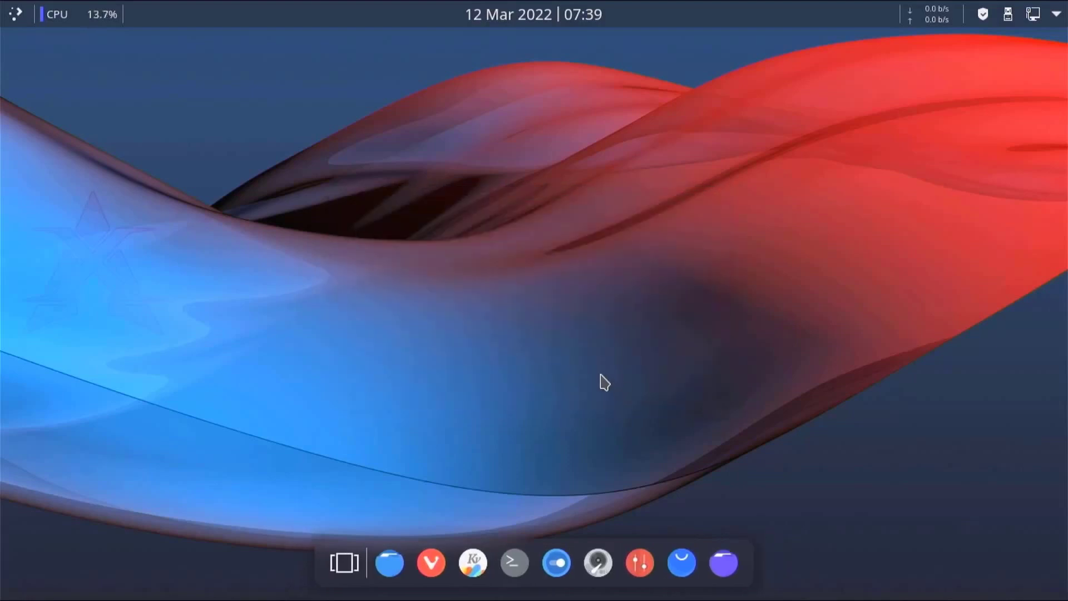
{"action": "left_click", "coordinate": [1054, 12]}
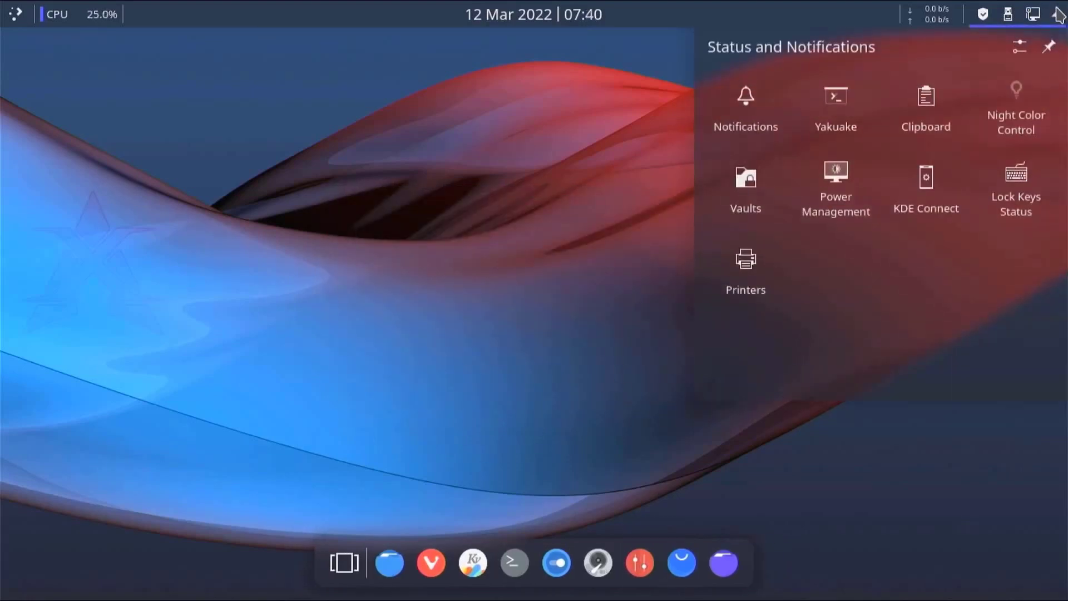
{"action": "left_click", "coordinate": [739, 425]}
- Shut down the live session from the application launcher's power options
{"action": "left_click", "coordinate": [16, 16]}
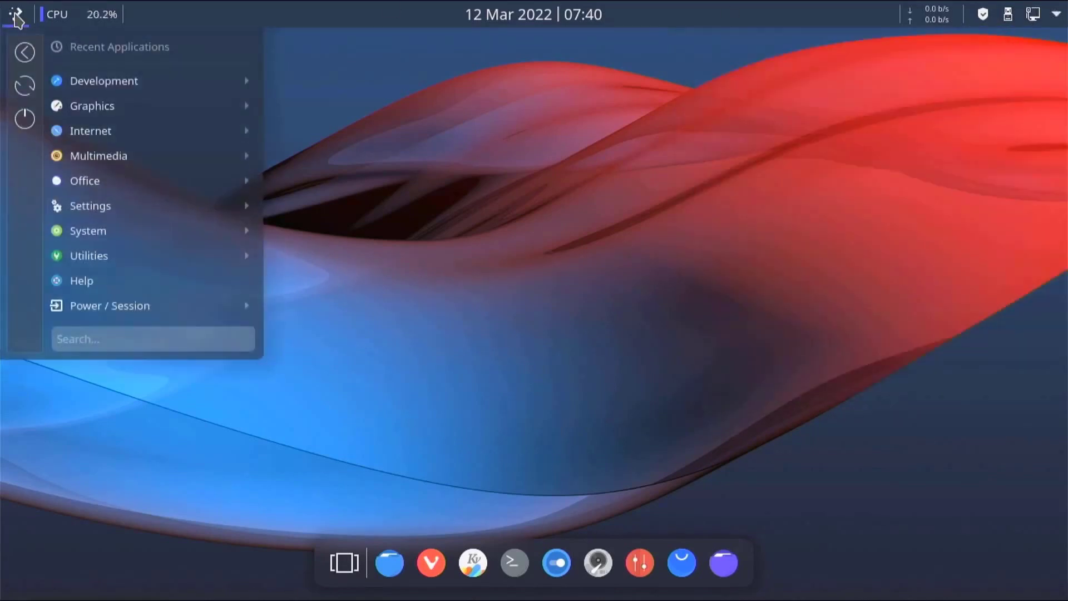
{"action": "mouse_move", "coordinate": [105, 307]}
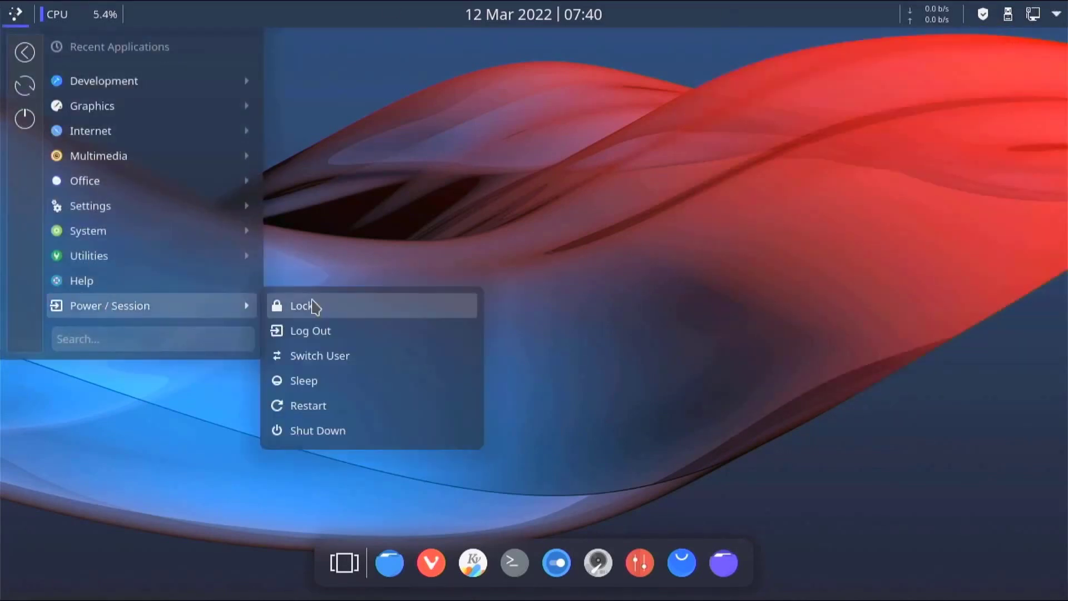
{"action": "left_click", "coordinate": [340, 430]}
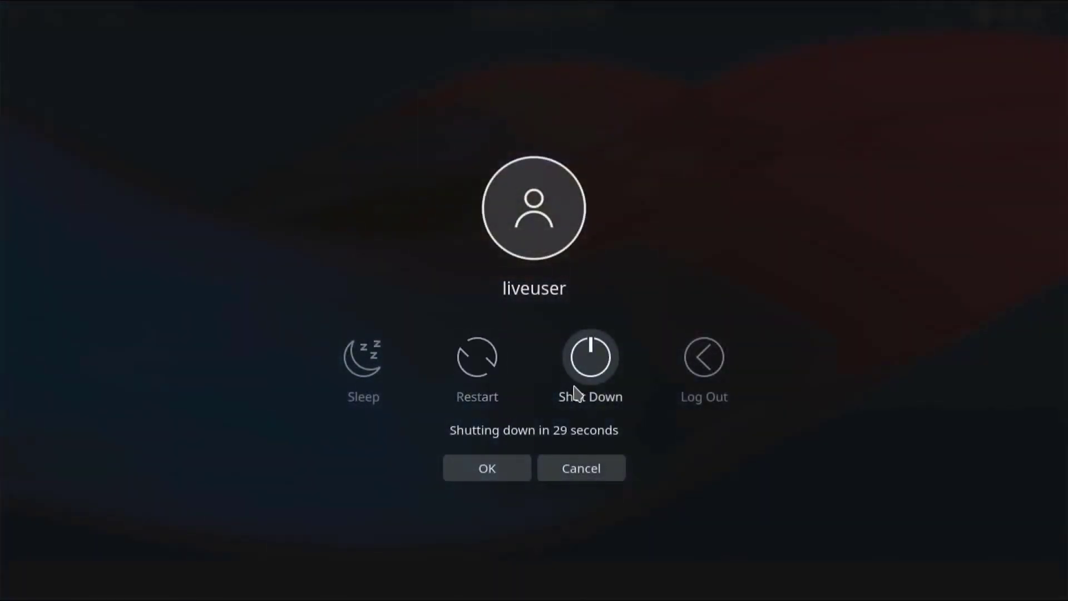
{"action": "key", "text": "Escape"}
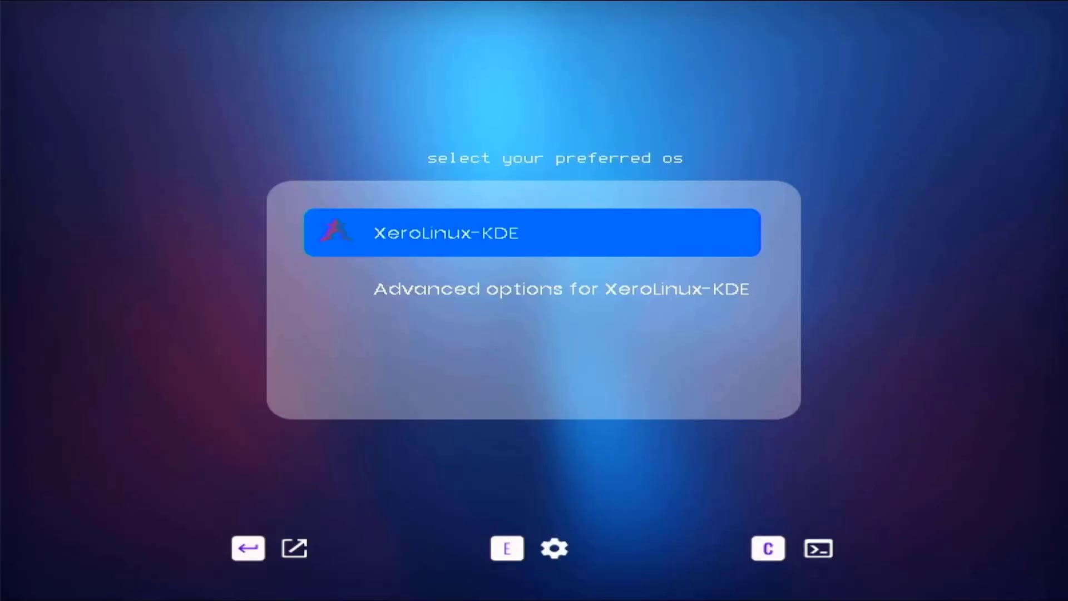
- Boot XeroLinux-KDE, exit the Configuration Tool, and view system info in Konsole before closing it
{"action": "key", "text": "Return"}
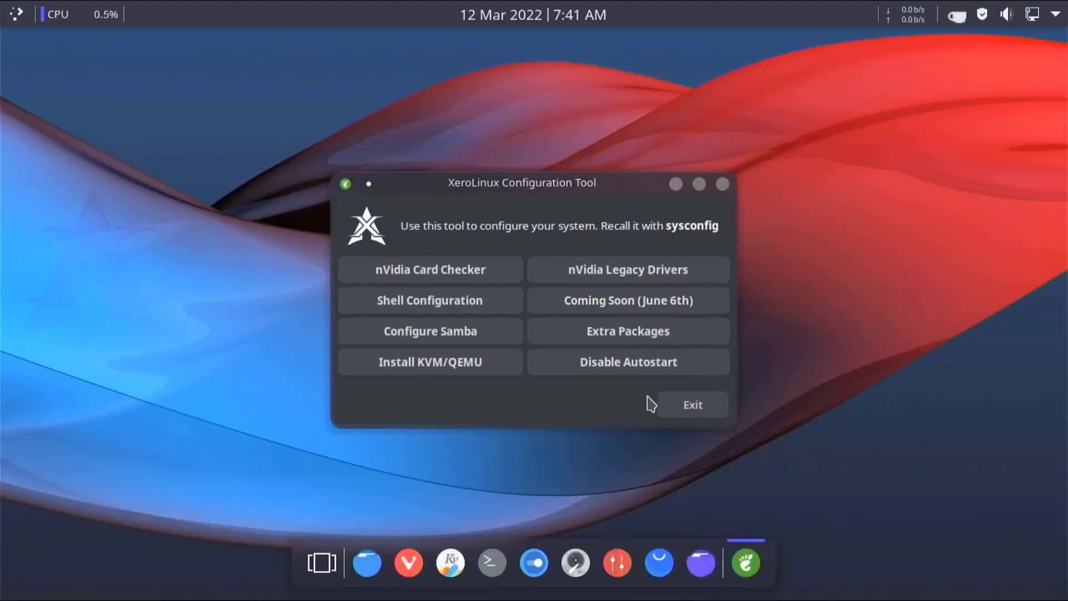
{"action": "left_click", "coordinate": [690, 404]}
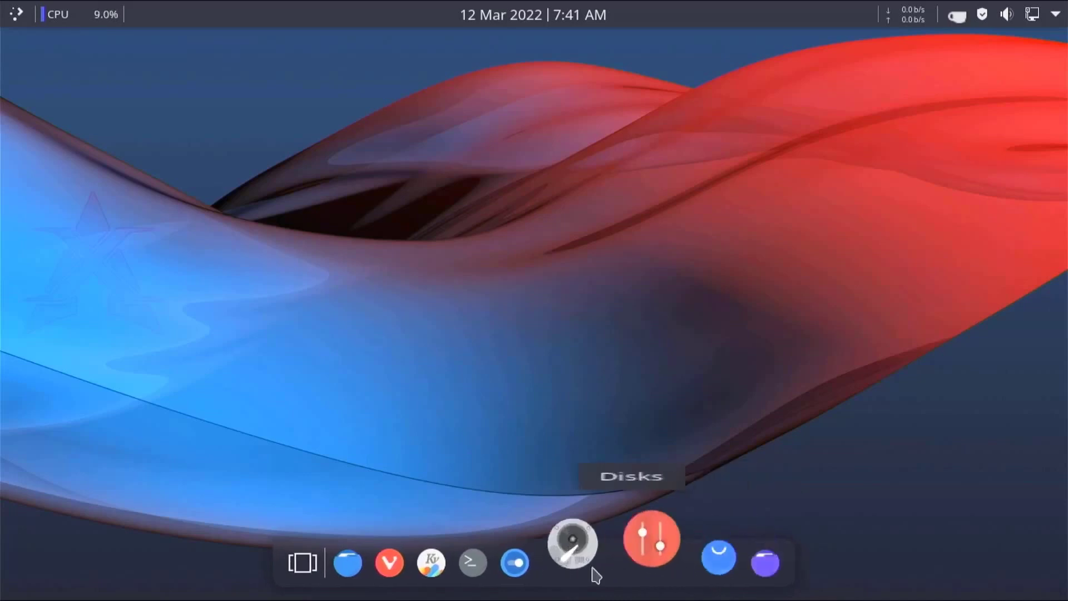
{"action": "left_click", "coordinate": [522, 563]}
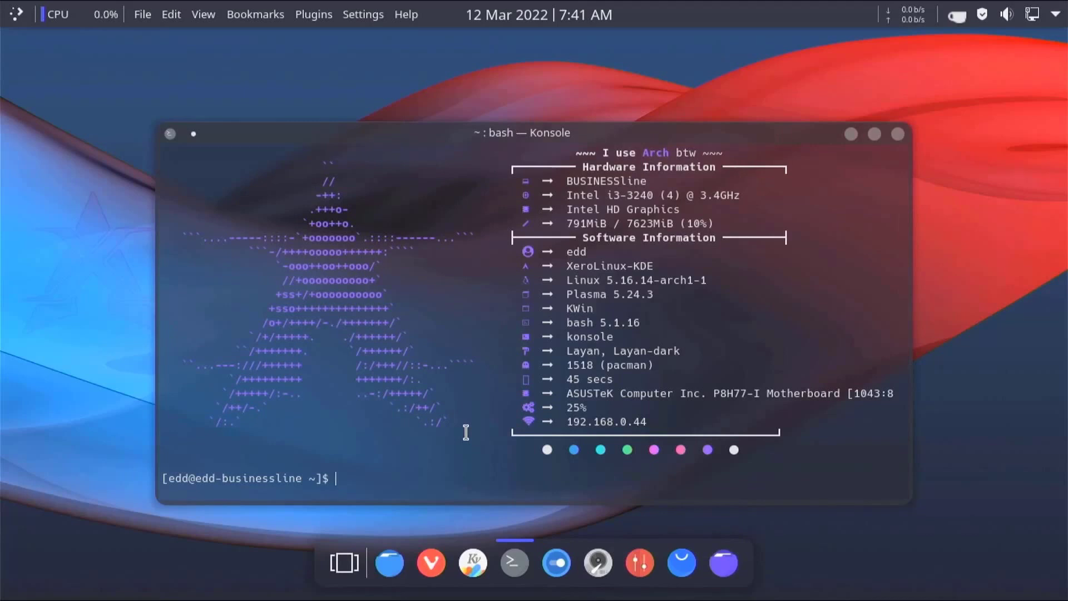
{"action": "left_click", "coordinate": [899, 134]}
- Try the Xero-Plasma30 wallpaper, then apply the Xero-Plasma31 beach sunset as the desktop background
{"action": "right_click", "coordinate": [346, 95]}
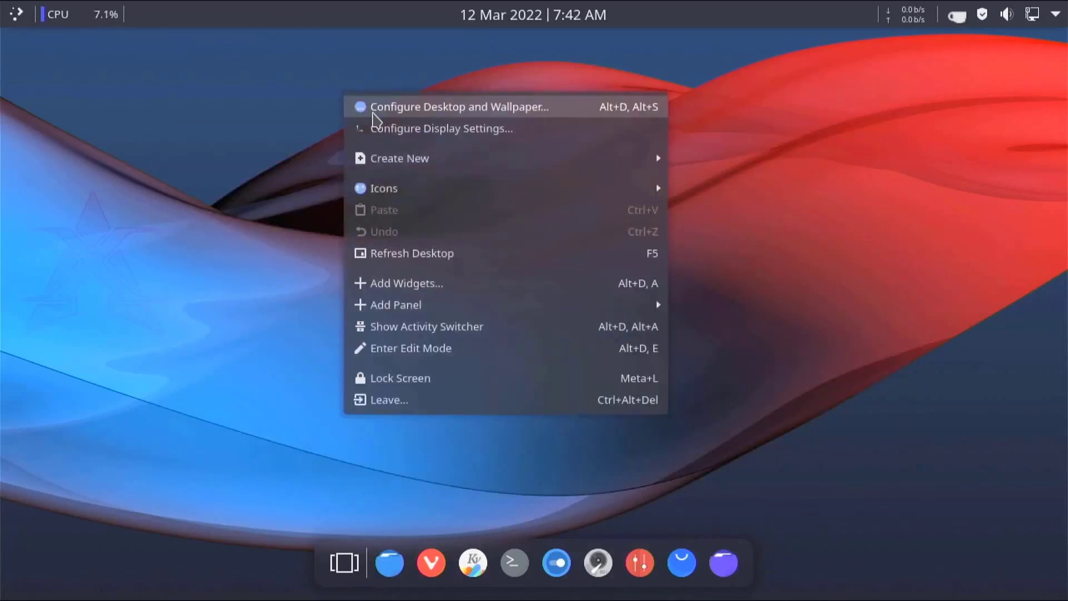
{"action": "left_click", "coordinate": [374, 117]}
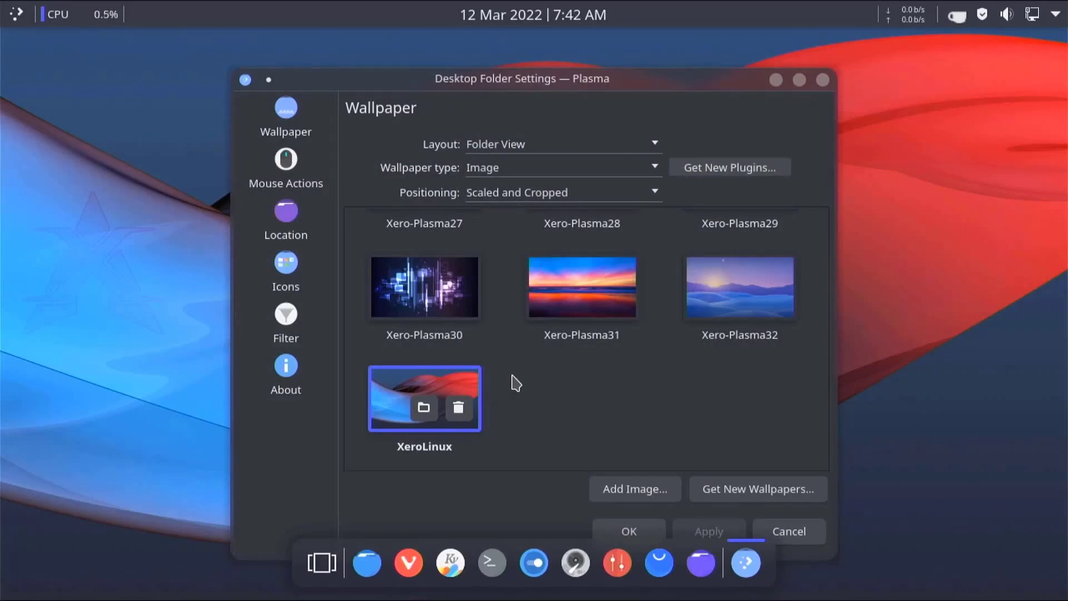
{"action": "left_click", "coordinate": [394, 287]}
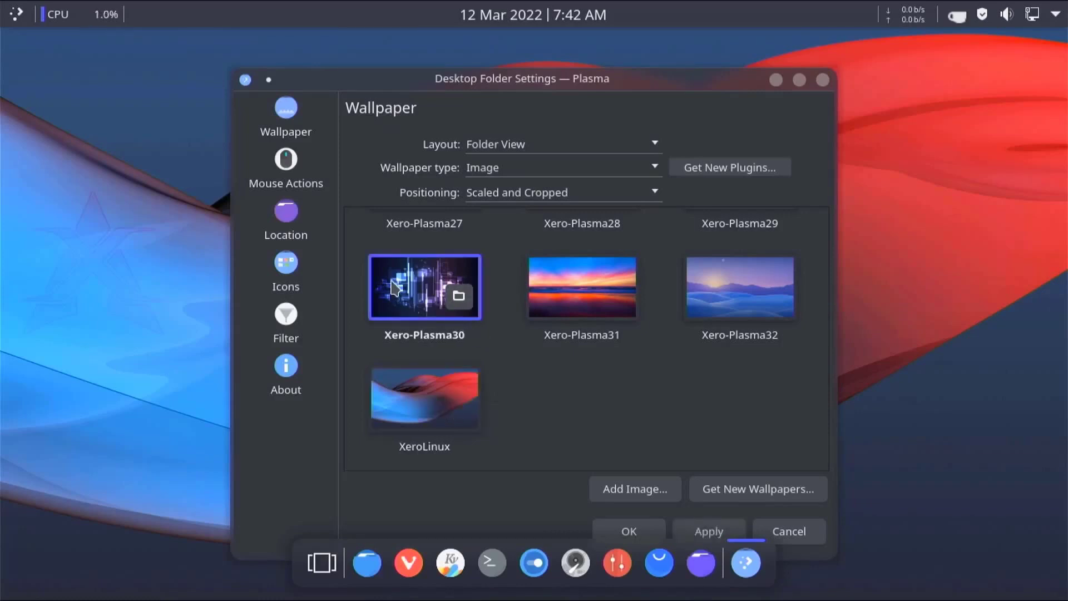
{"action": "left_click", "coordinate": [706, 525]}
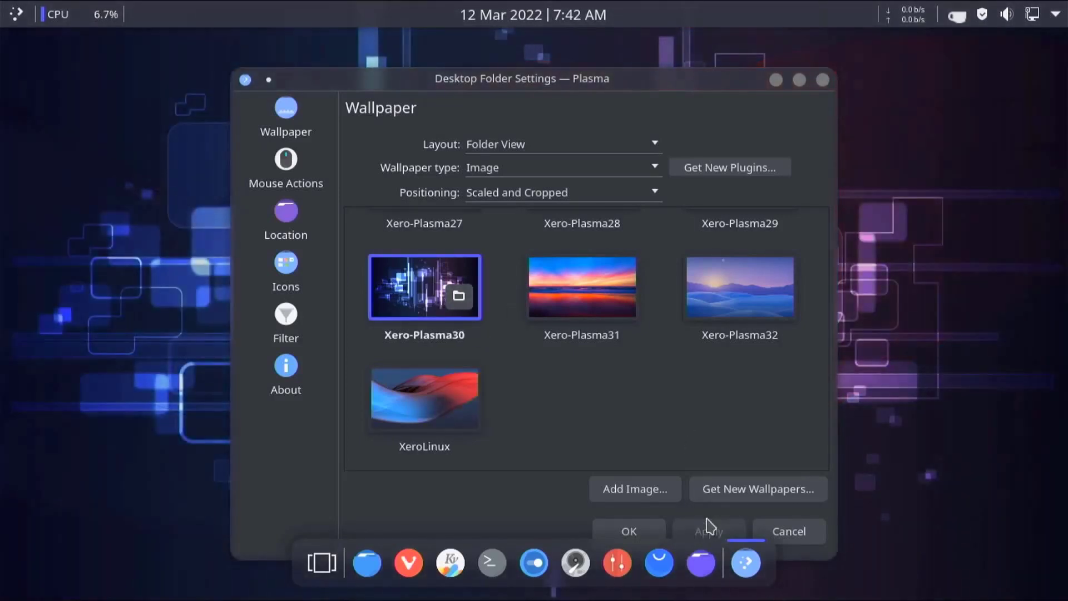
{"action": "left_click", "coordinate": [586, 333]}
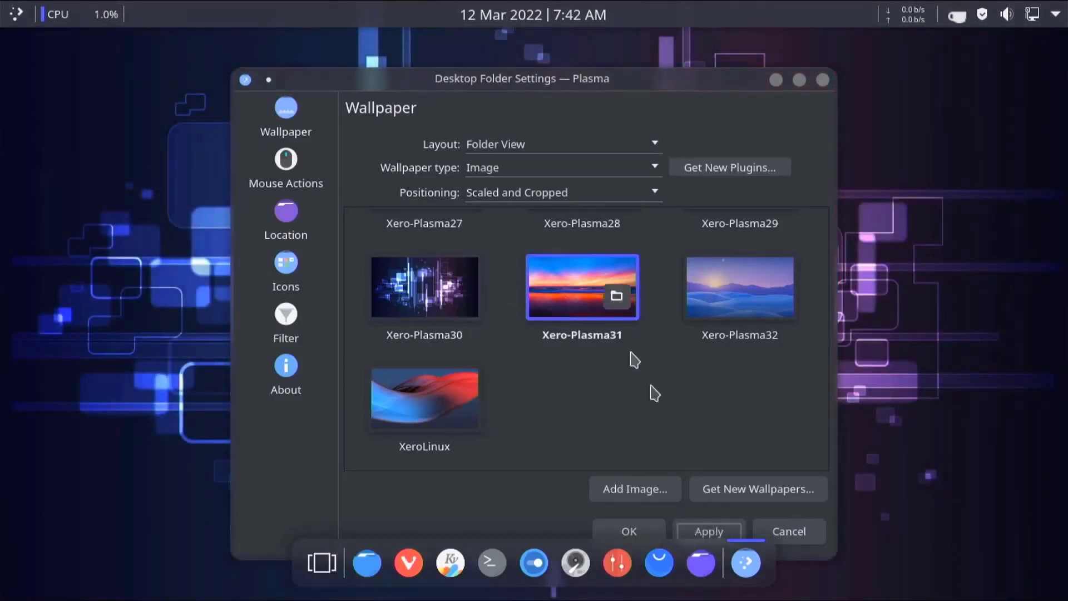
{"action": "left_click", "coordinate": [710, 528]}
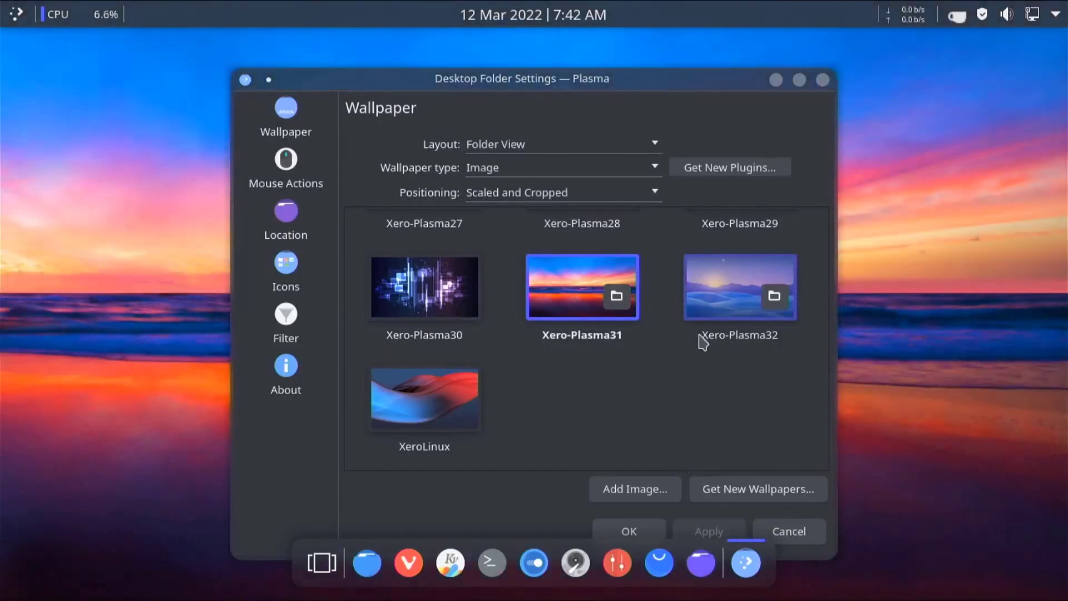
- Close the wallpaper settings, keeping the beach sunset instead of Xero-Plasma32, and dismiss the desktop menu
{"action": "left_click", "coordinate": [710, 313]}
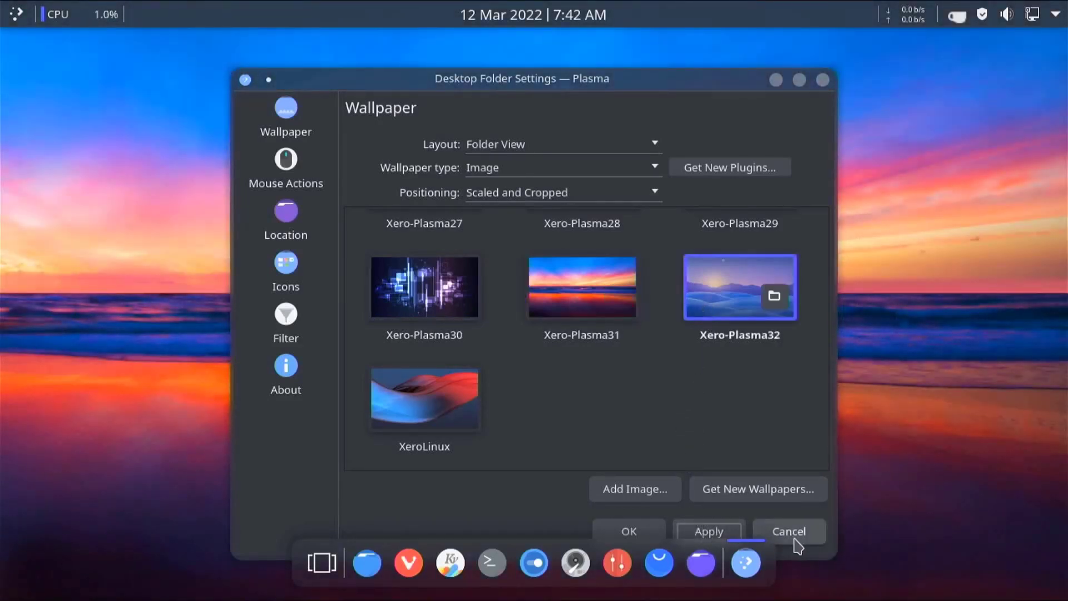
{"action": "left_click", "coordinate": [790, 534]}
{"action": "right_click", "coordinate": [503, 252]}
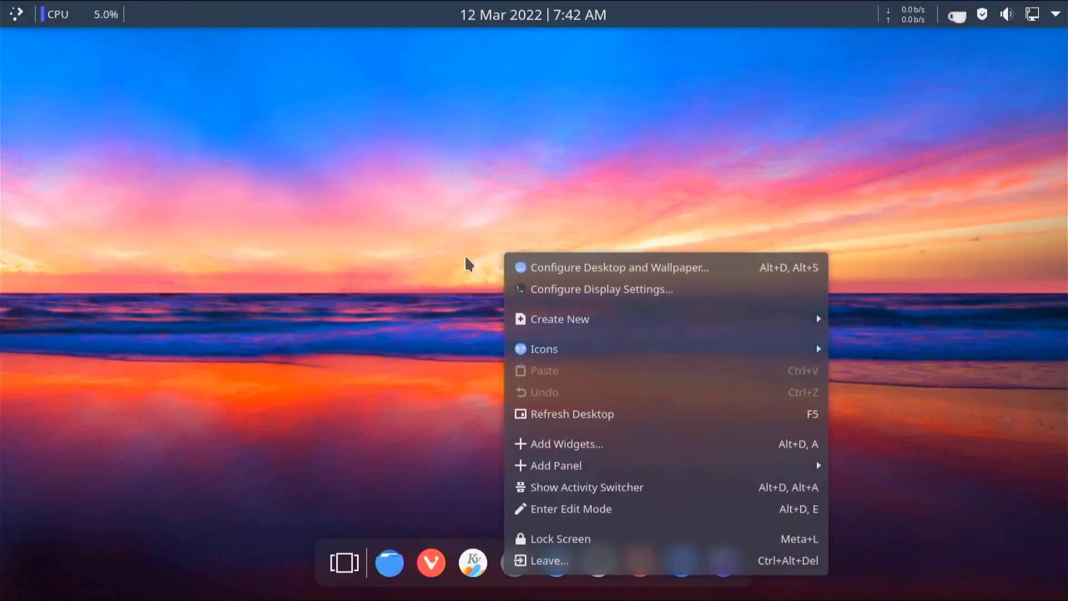
{"action": "left_click", "coordinate": [454, 337]}
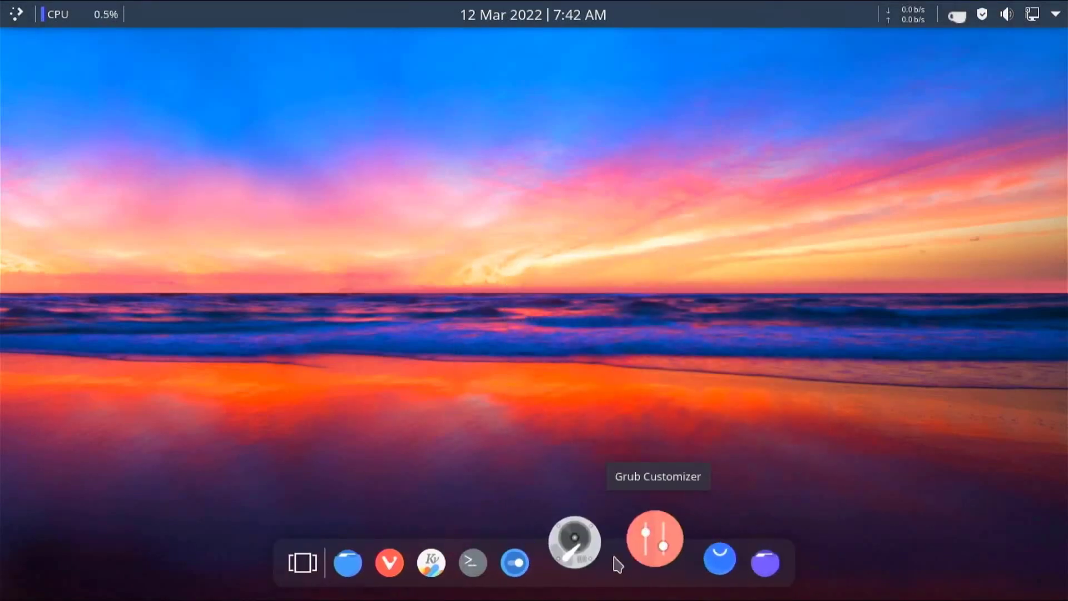
- Choose and apply the Dark theme in System Settings' Quick Settings, then close System Settings
{"action": "left_click", "coordinate": [558, 565]}
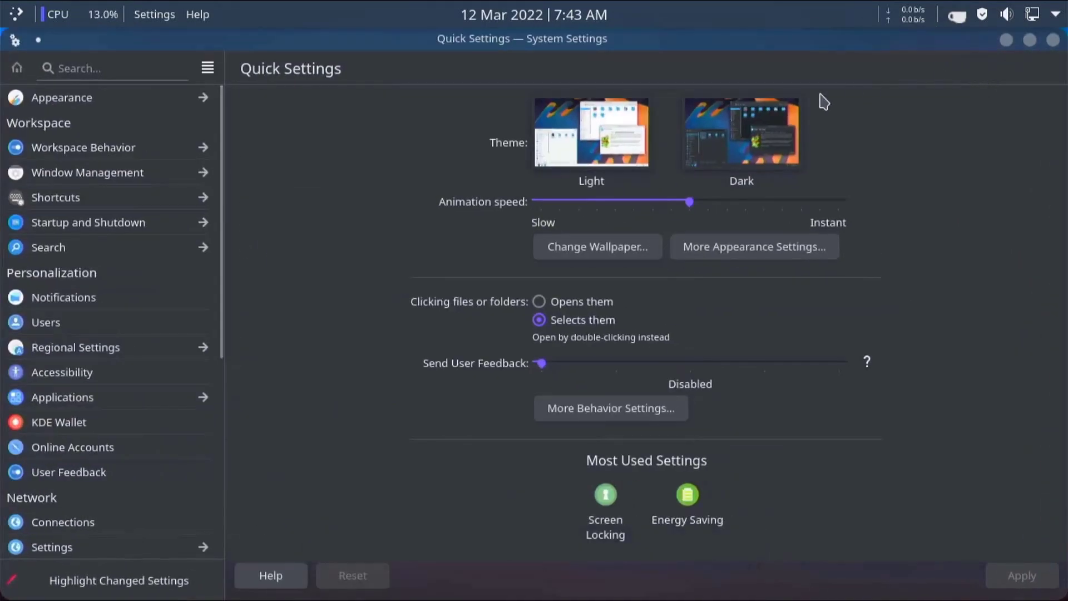
{"action": "left_click", "coordinate": [775, 116]}
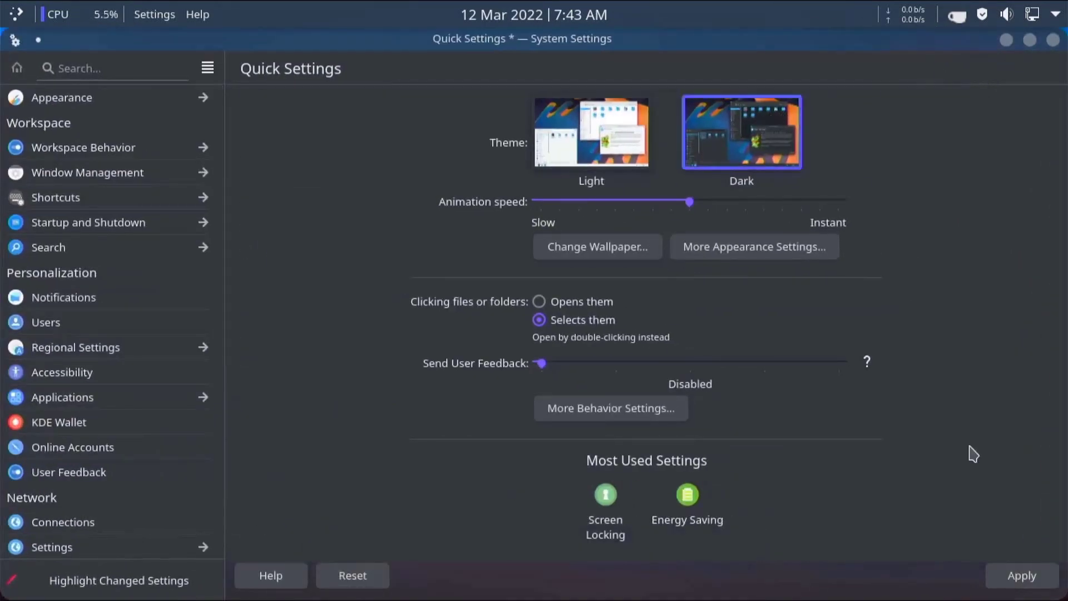
{"action": "left_click", "coordinate": [1029, 581]}
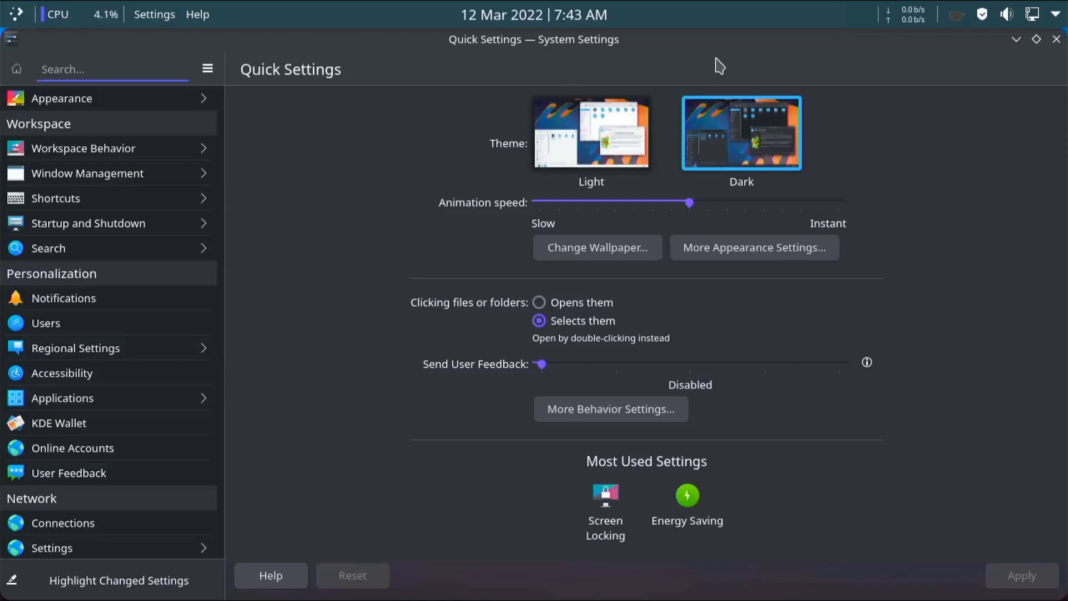
{"action": "left_click", "coordinate": [1056, 39]}
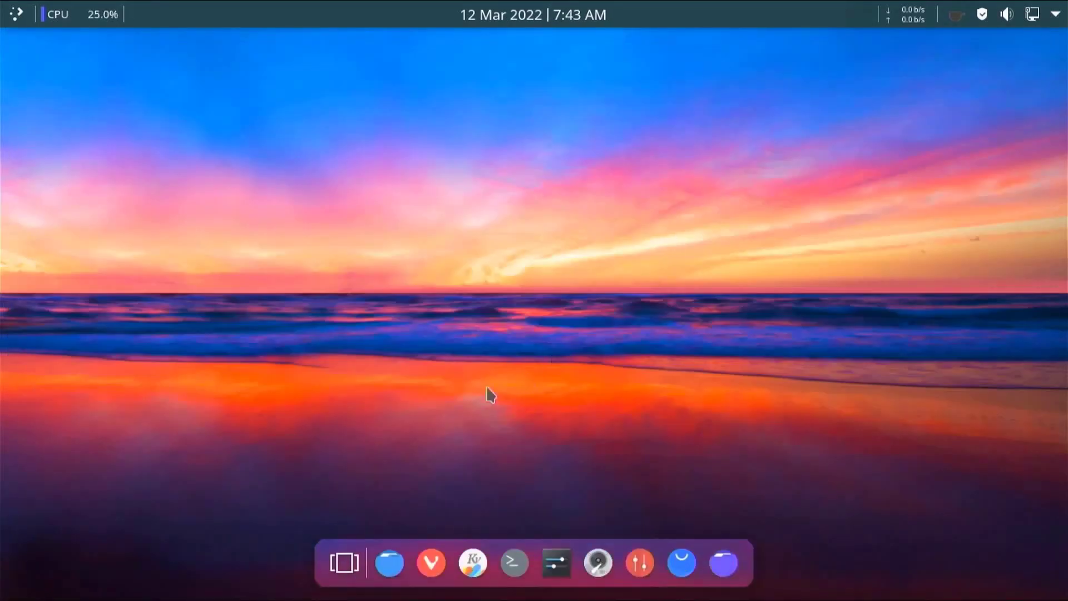
{"action": "left_click", "coordinate": [16, 17]}
{"action": "mouse_move", "coordinate": [141, 129]}
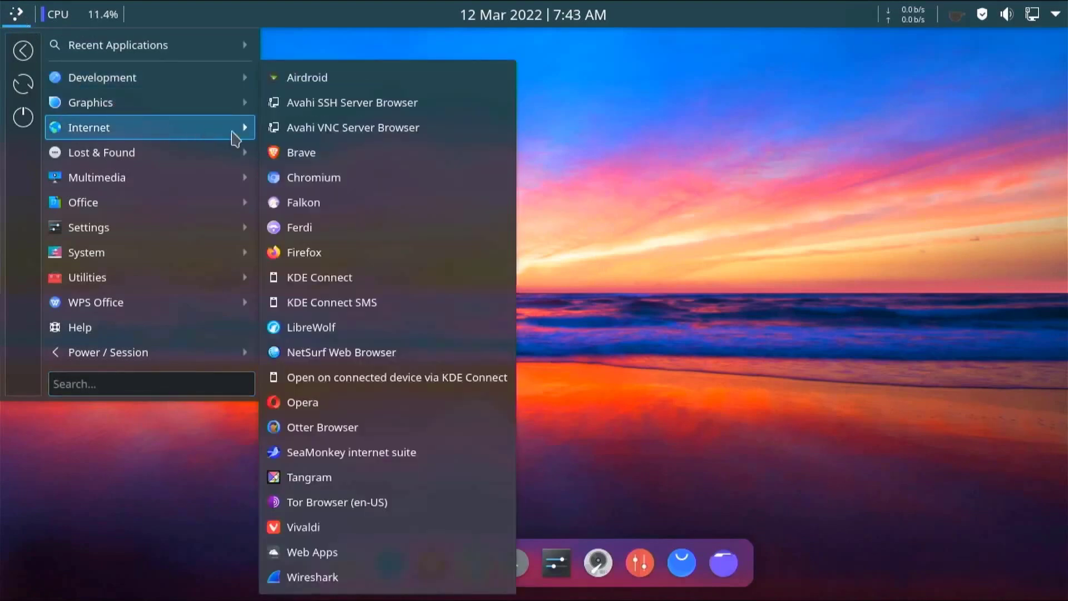
{"action": "left_click", "coordinate": [299, 156]}
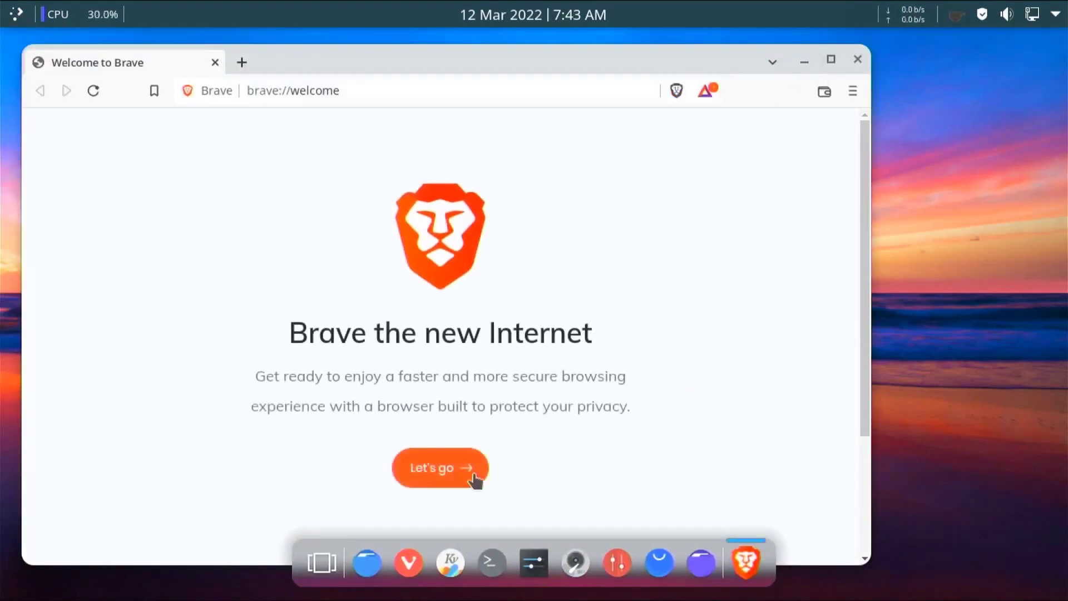
{"action": "left_click", "coordinate": [469, 484]}
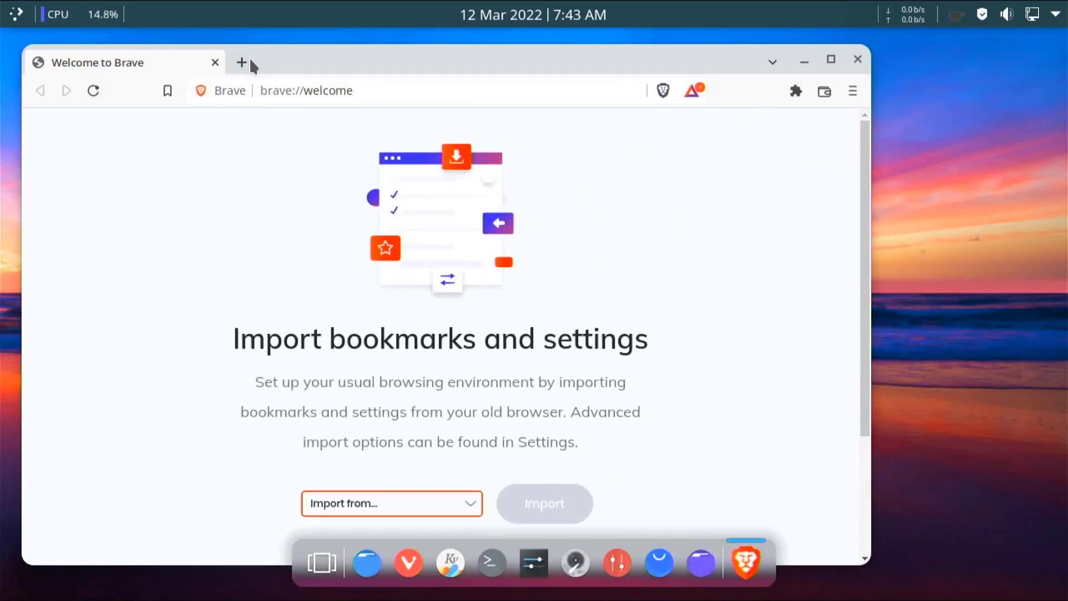
{"action": "left_click", "coordinate": [267, 93]}
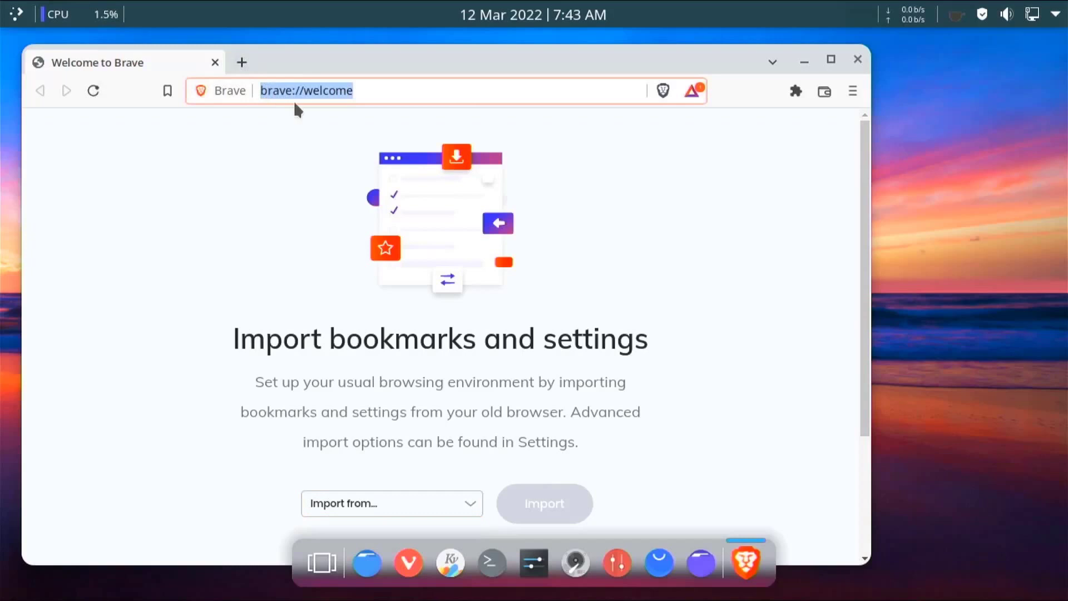
{"action": "type", "text": "youtube.c"}
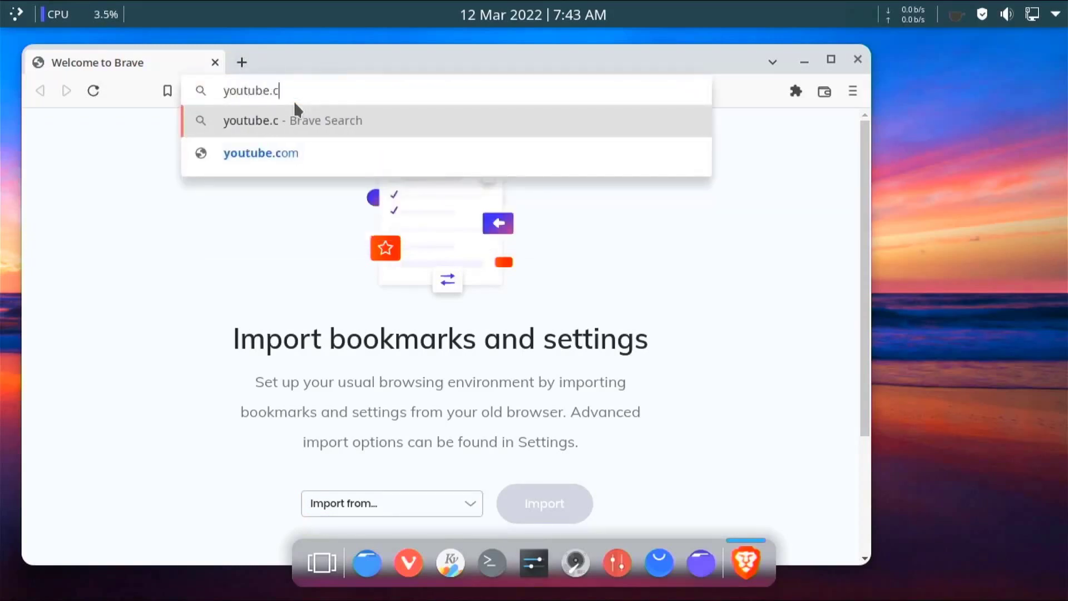
{"action": "type", "text": "om"}
{"action": "key", "text": "Return"}
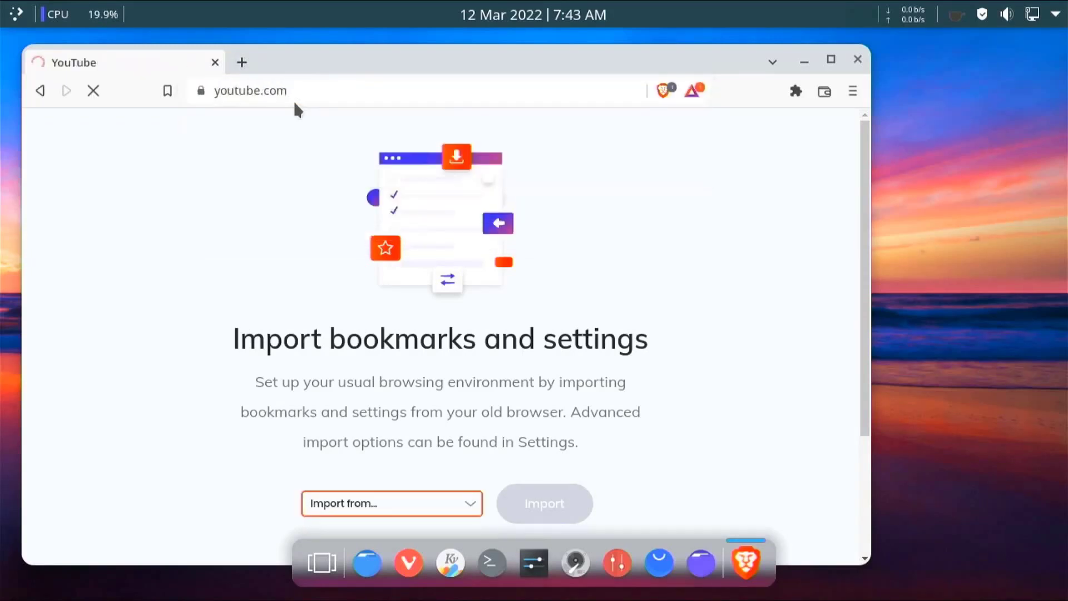
{"action": "left_click", "coordinate": [830, 59]}
{"action": "scroll", "coordinate": [832, 374], "scroll_direction": "down", "scroll_amount": 5}
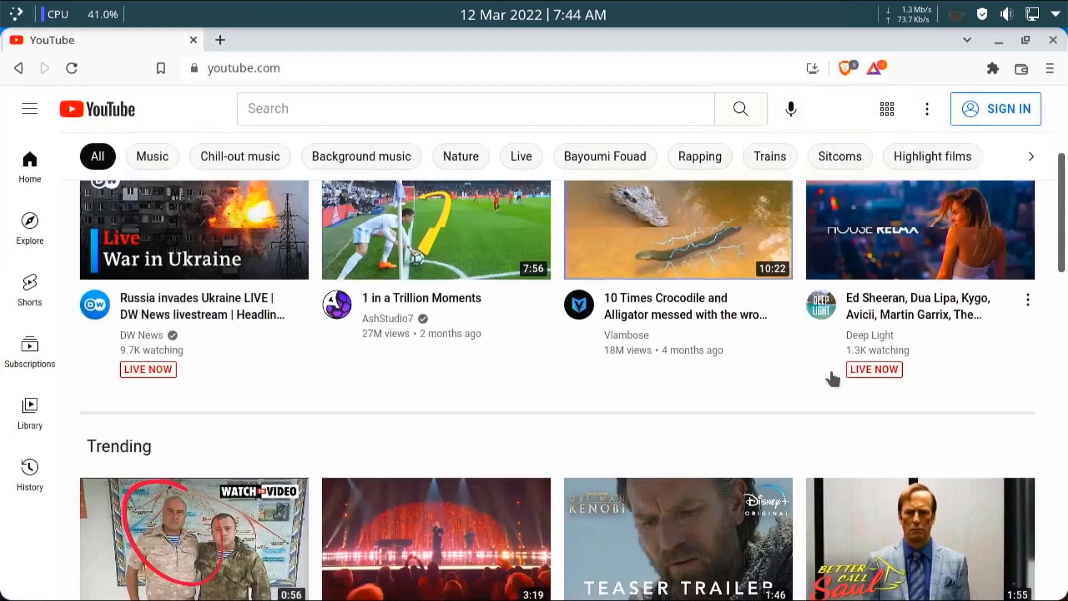
{"action": "left_click", "coordinate": [1053, 38]}
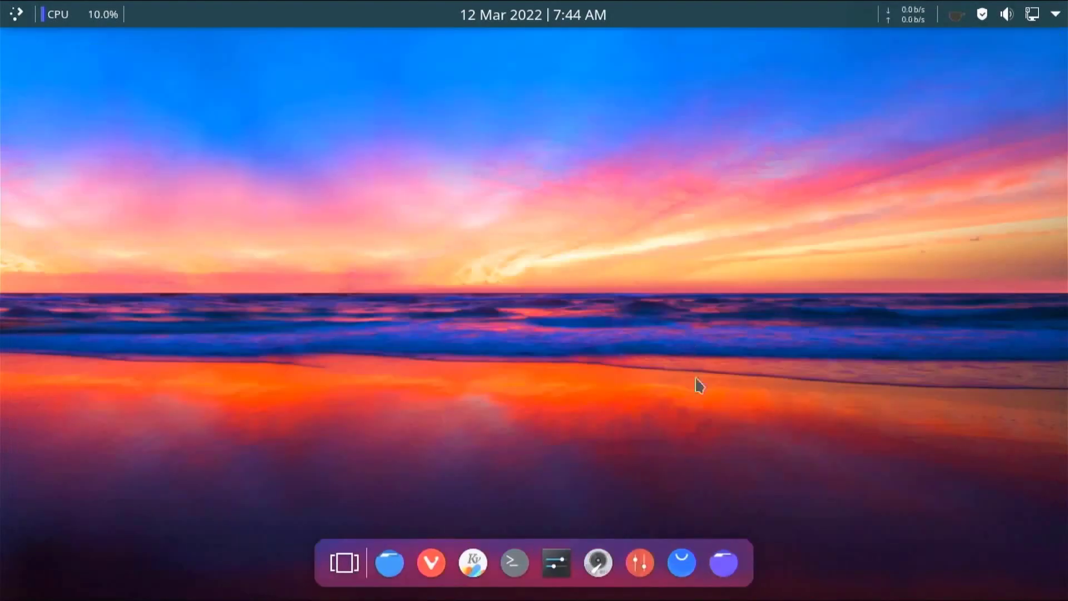
{"action": "left_click", "coordinate": [686, 556]}
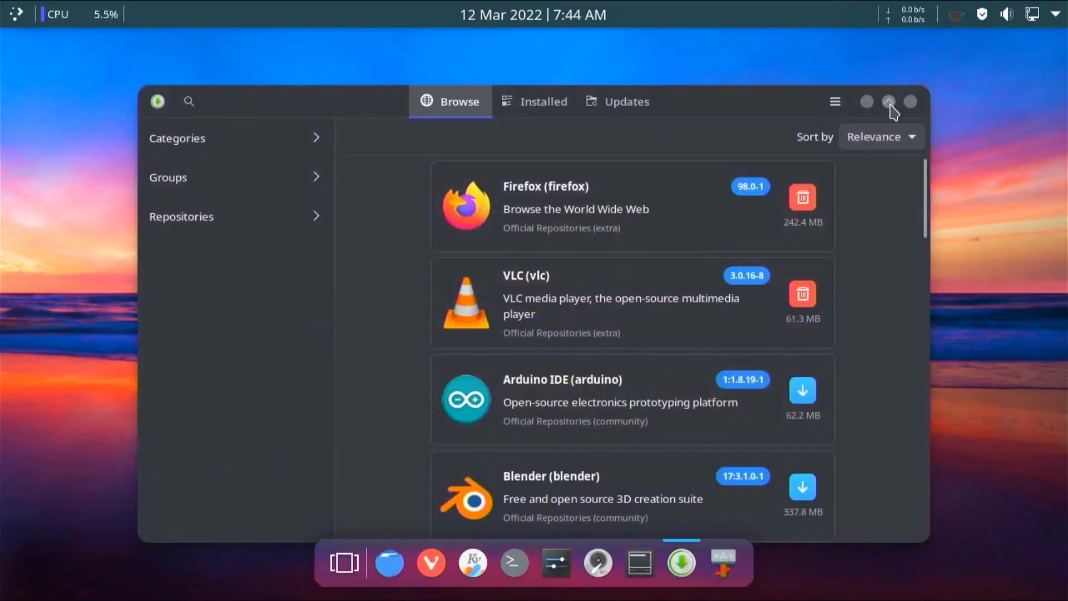
{"action": "left_click", "coordinate": [889, 102]}
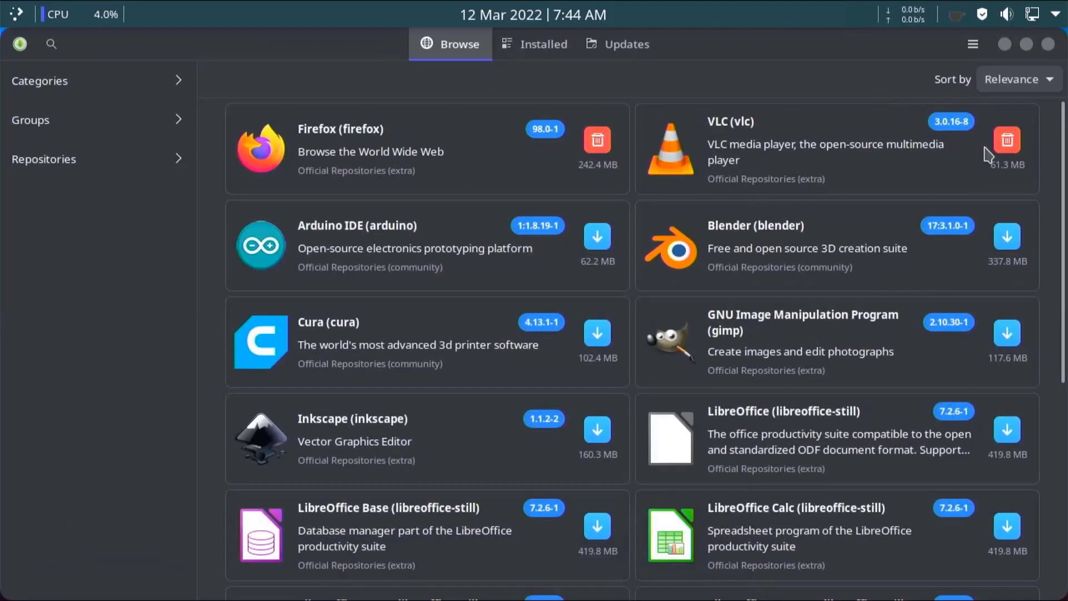
{"action": "left_click", "coordinate": [752, 145]}
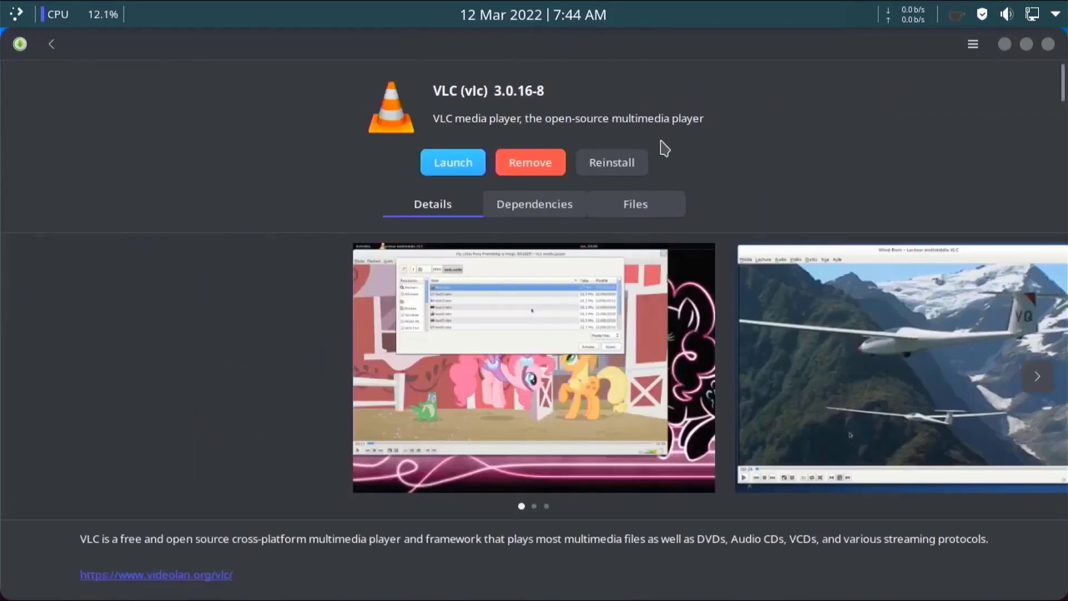
{"action": "left_click", "coordinate": [50, 44]}
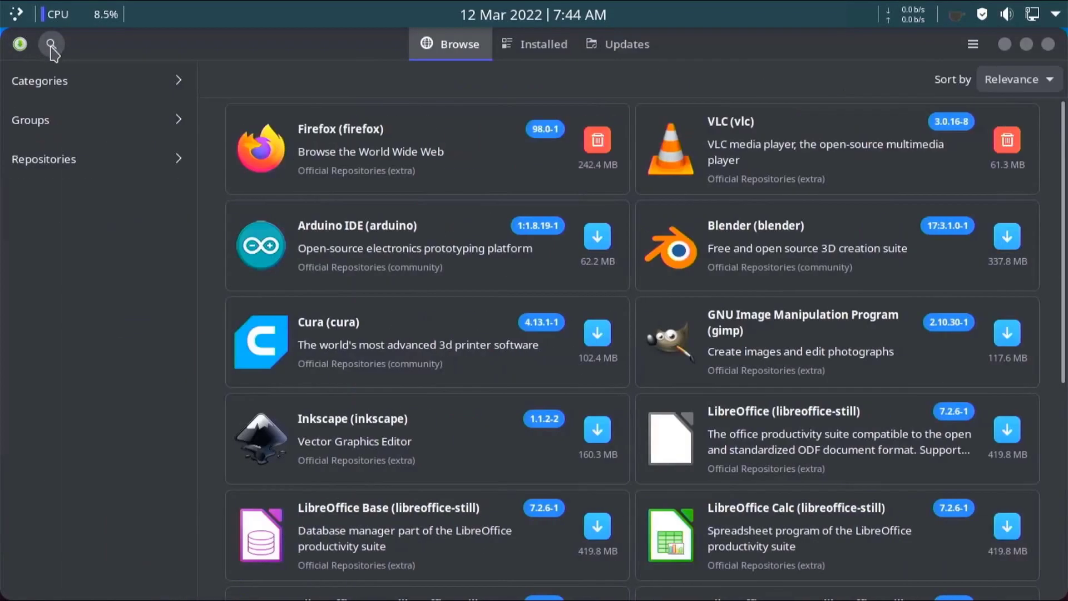
{"action": "left_click", "coordinate": [65, 80]}
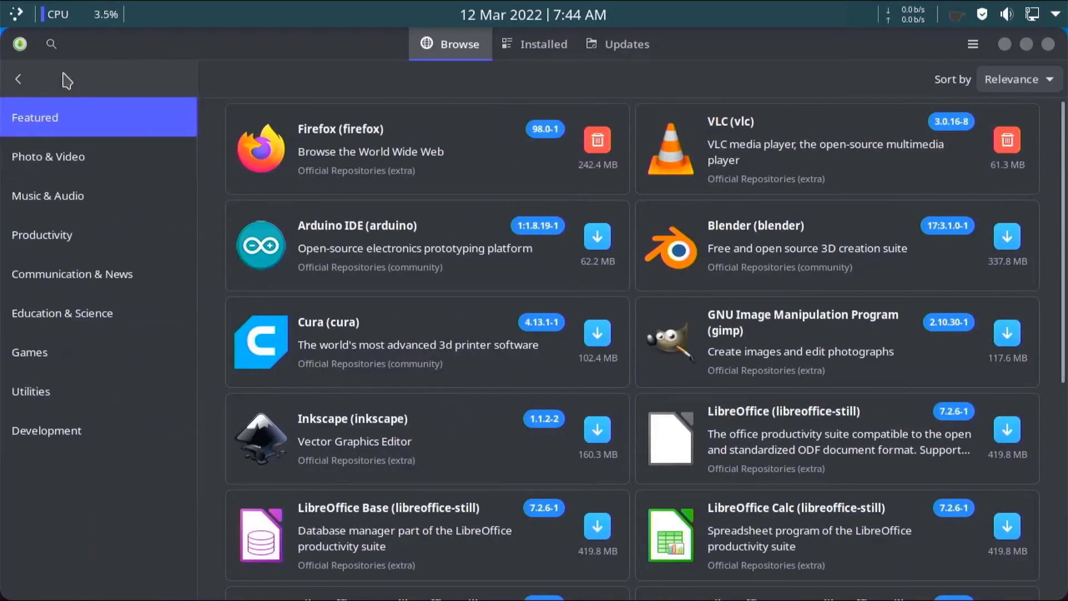
{"action": "left_click", "coordinate": [116, 164]}
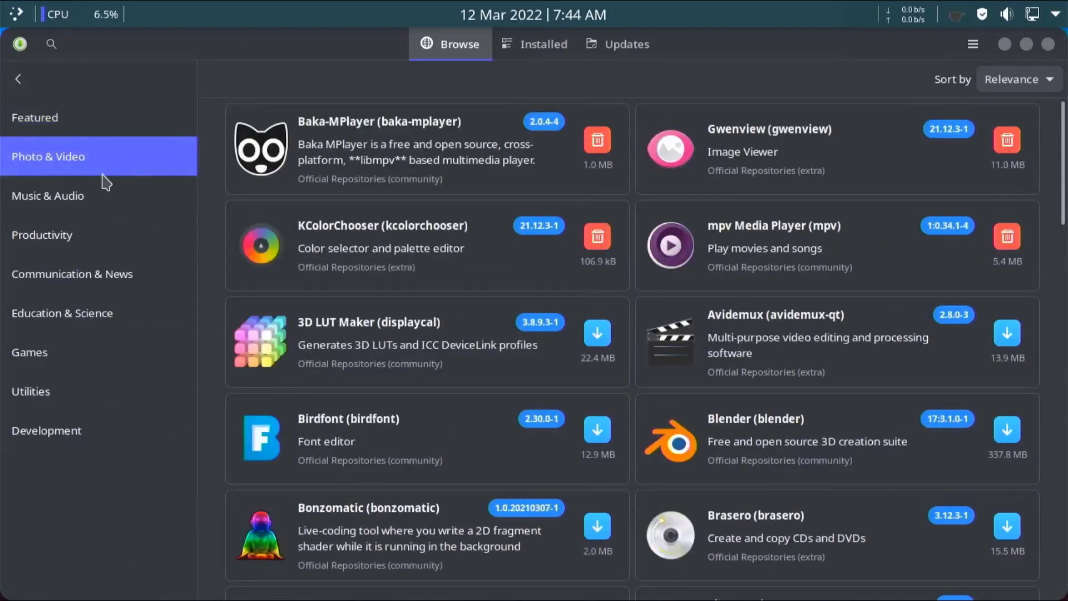
{"action": "left_click", "coordinate": [100, 198]}
{"action": "left_click", "coordinate": [87, 235]}
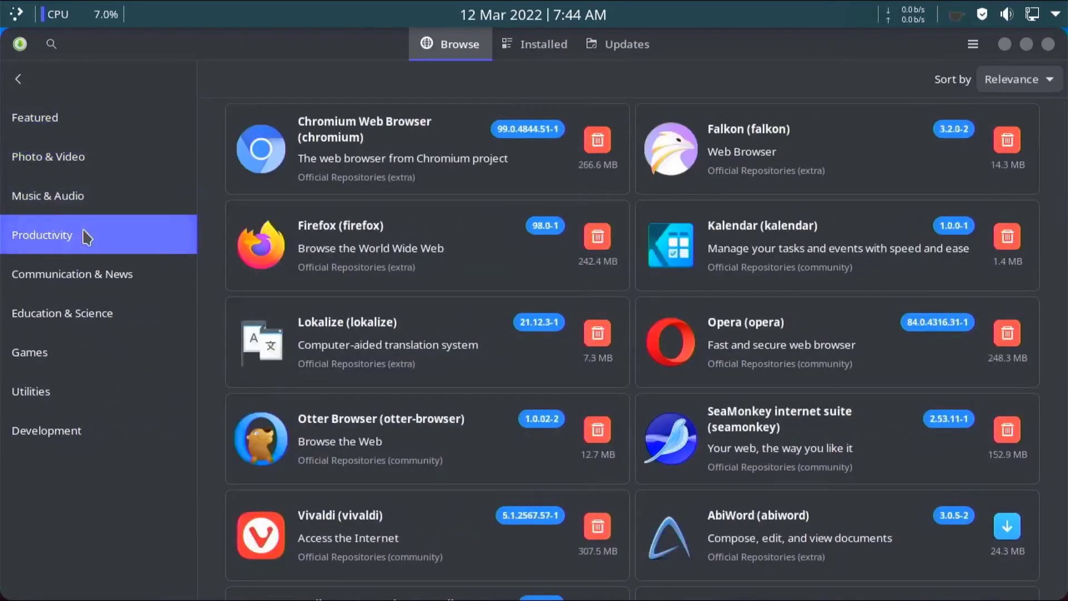
{"action": "left_click", "coordinate": [83, 275]}
{"action": "left_click", "coordinate": [81, 321]}
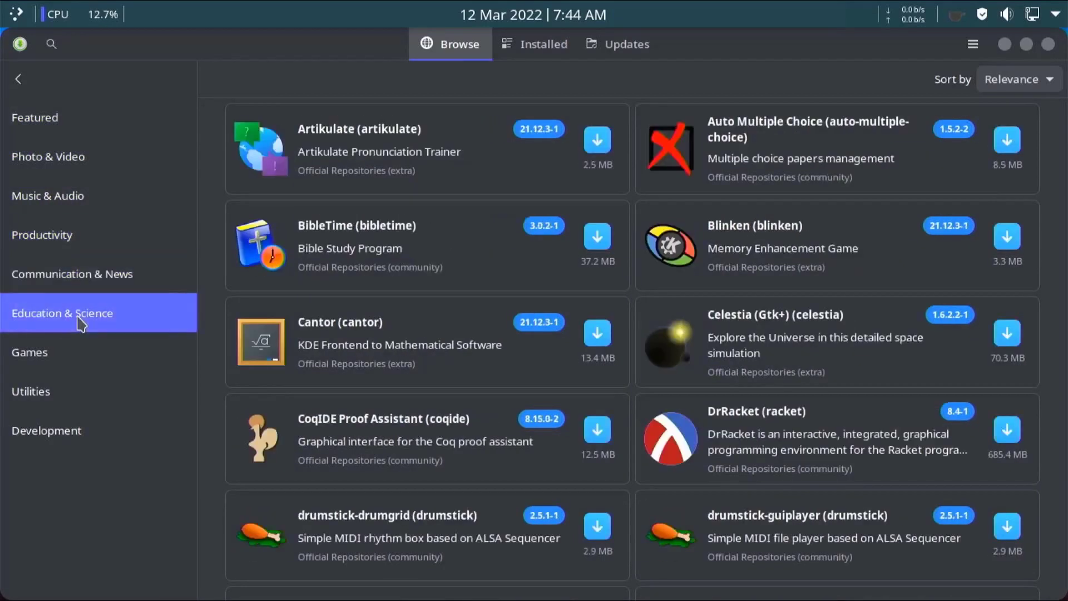
{"action": "left_click", "coordinate": [47, 354]}
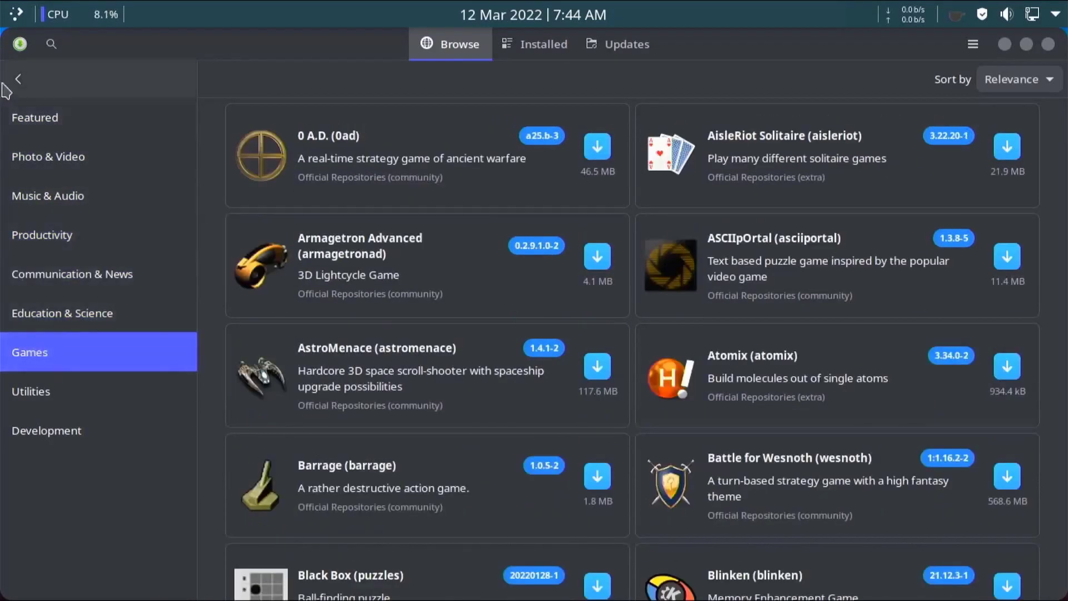
{"action": "left_click", "coordinate": [1048, 44]}
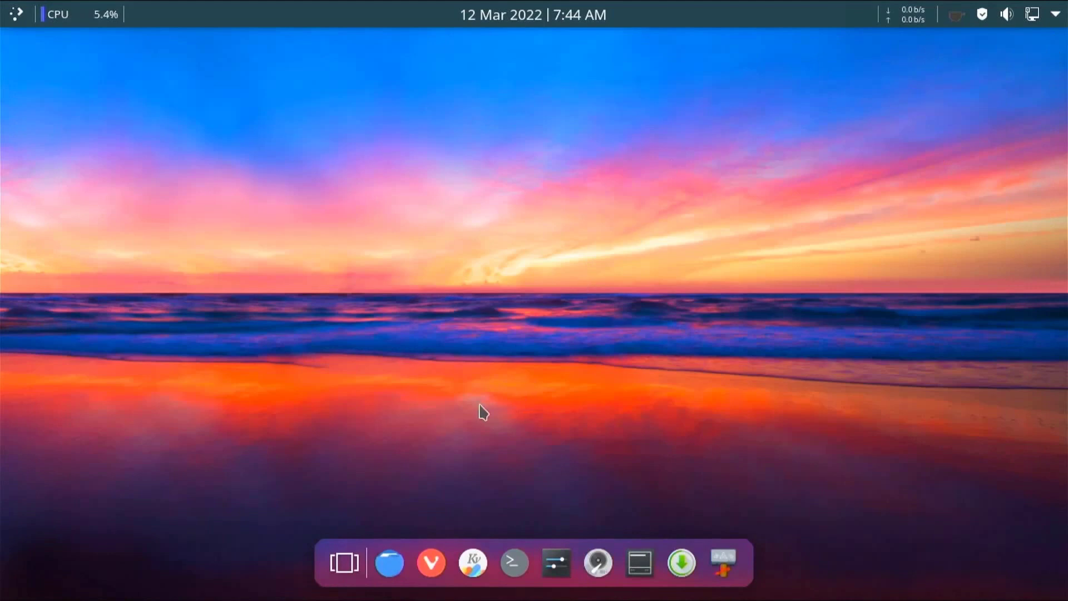
{"action": "left_click", "coordinate": [389, 559]}
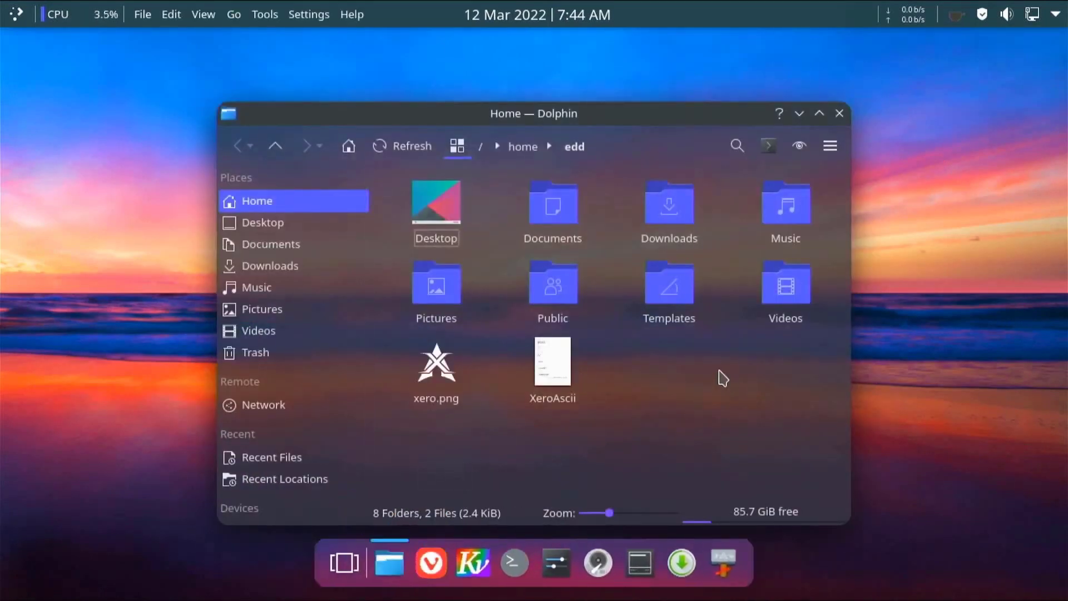
{"action": "left_click", "coordinate": [839, 113]}
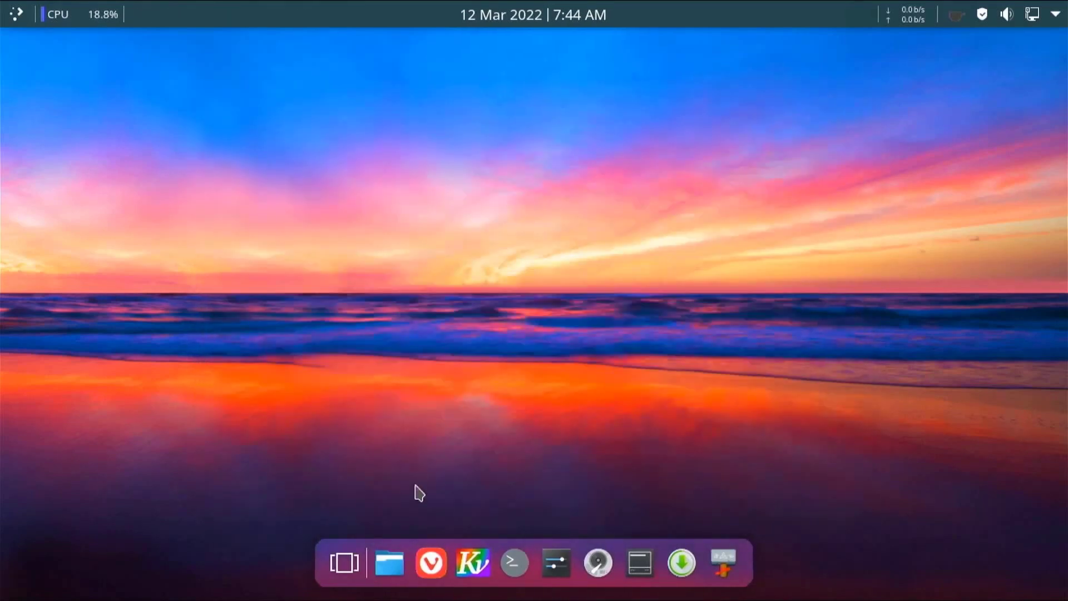
{"action": "left_click", "coordinate": [431, 559]}
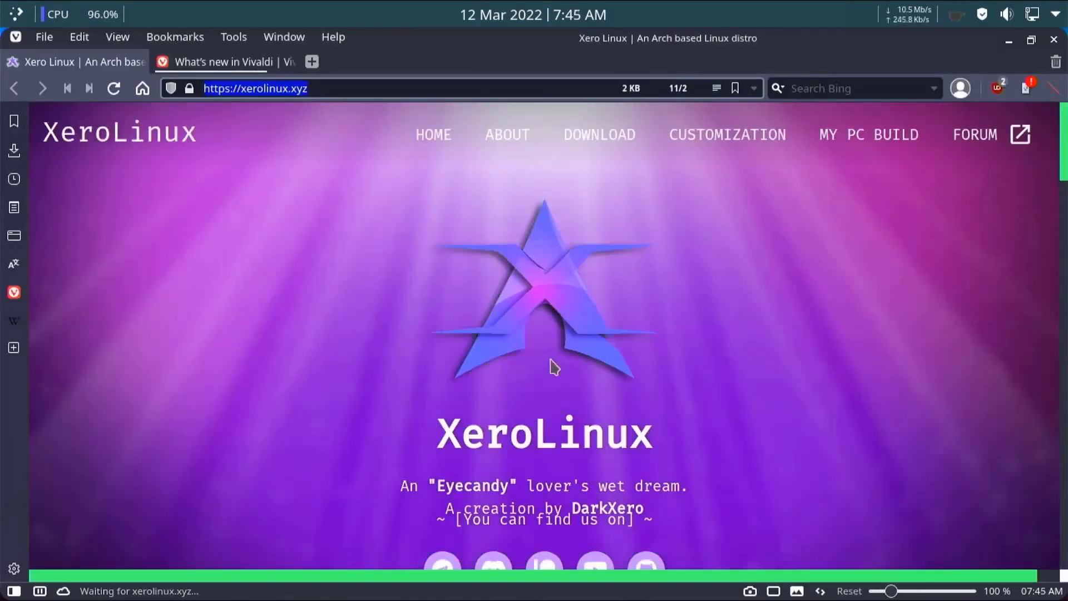
{"action": "scroll", "coordinate": [778, 268], "scroll_direction": "down", "scroll_amount": 15}
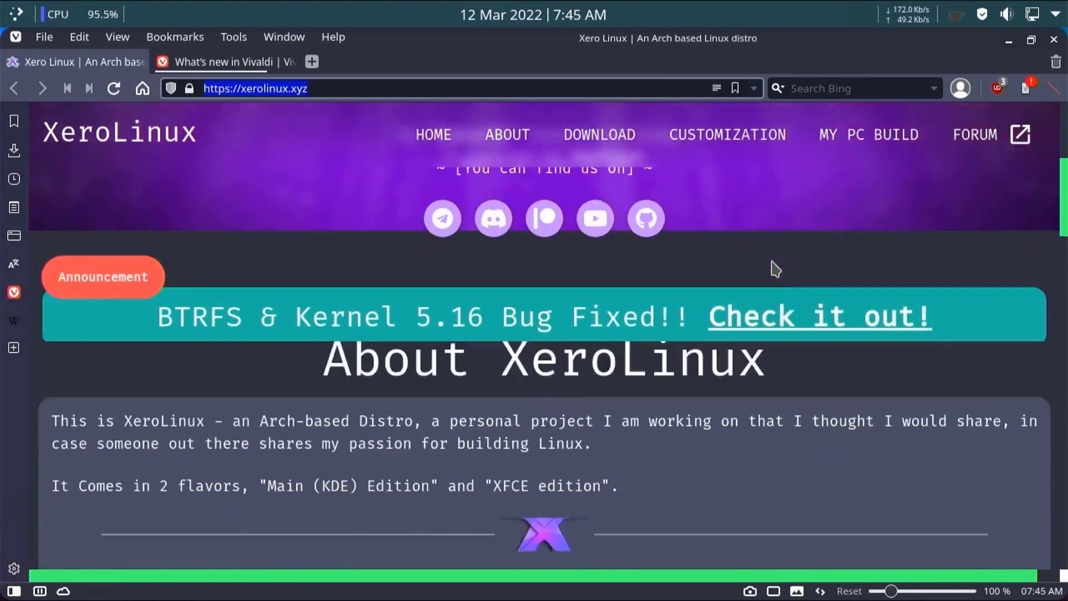
{"action": "scroll", "coordinate": [773, 267], "scroll_direction": "down", "scroll_amount": 5}
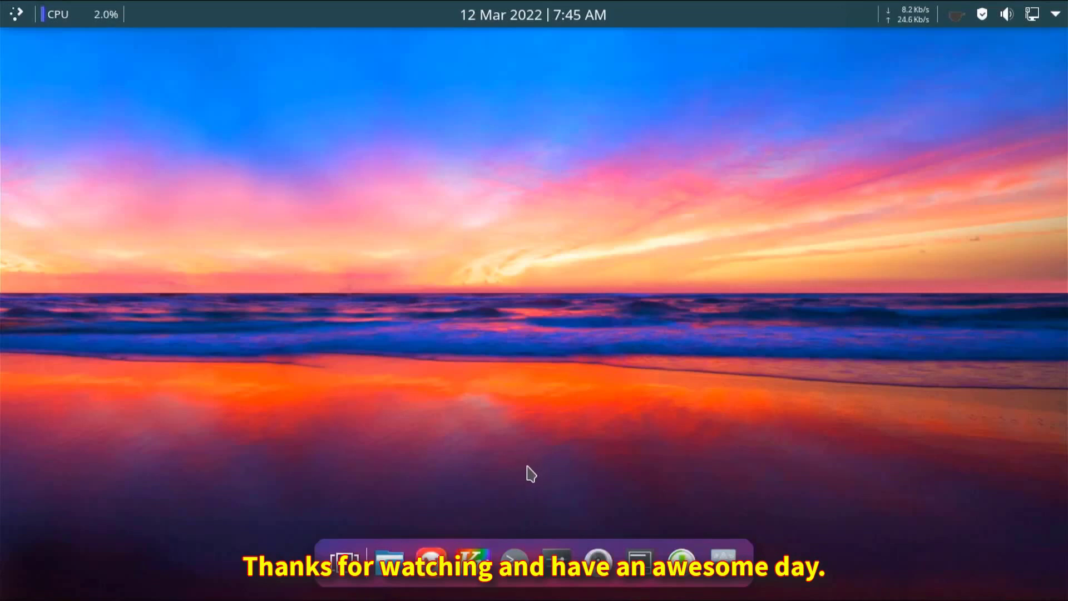
- Shut the computer down immediately via the Application Menu's Power / Session > Shut Down
{"action": "left_click", "coordinate": [16, 14]}
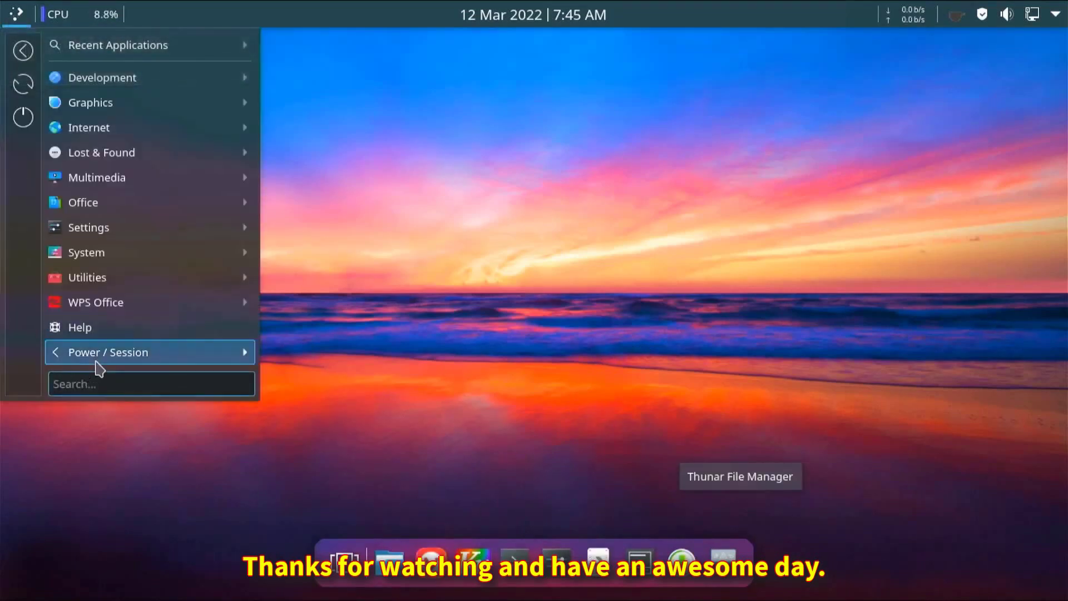
{"action": "mouse_move", "coordinate": [99, 368]}
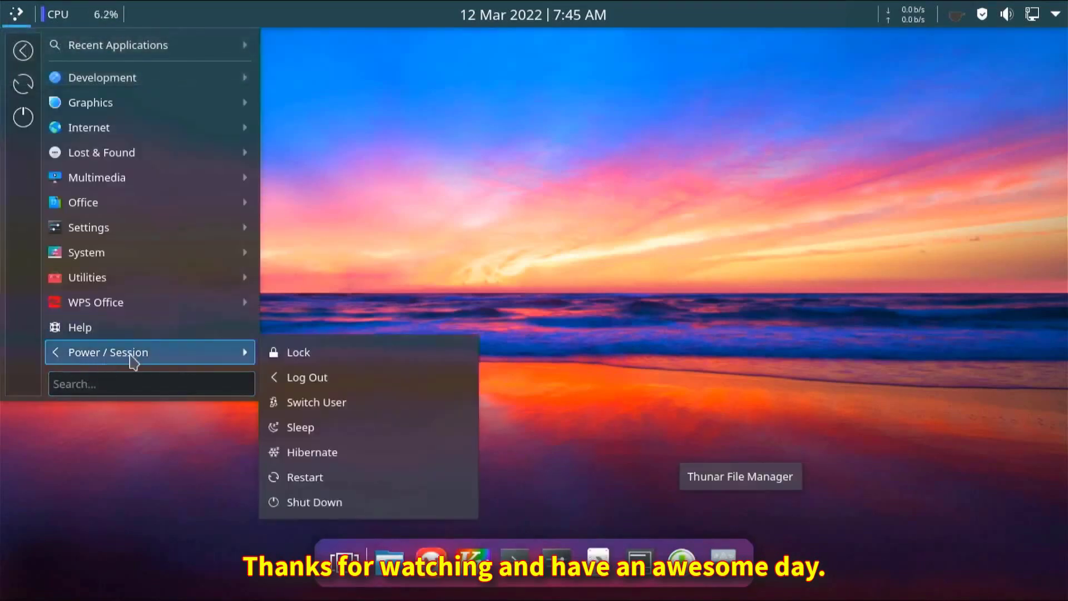
{"action": "left_click", "coordinate": [346, 502]}
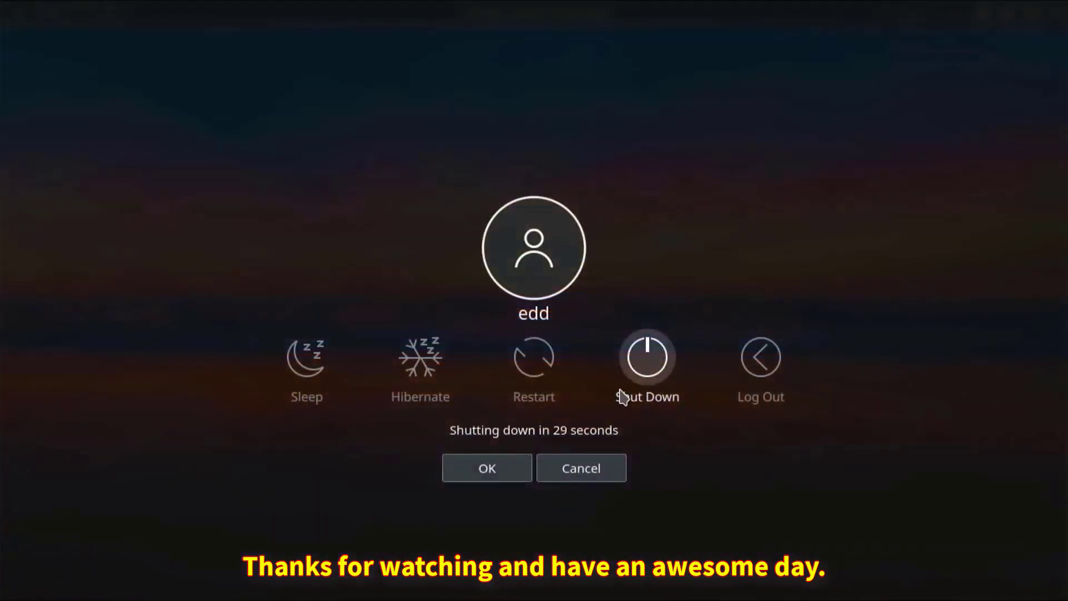
{"action": "left_click", "coordinate": [651, 367]}
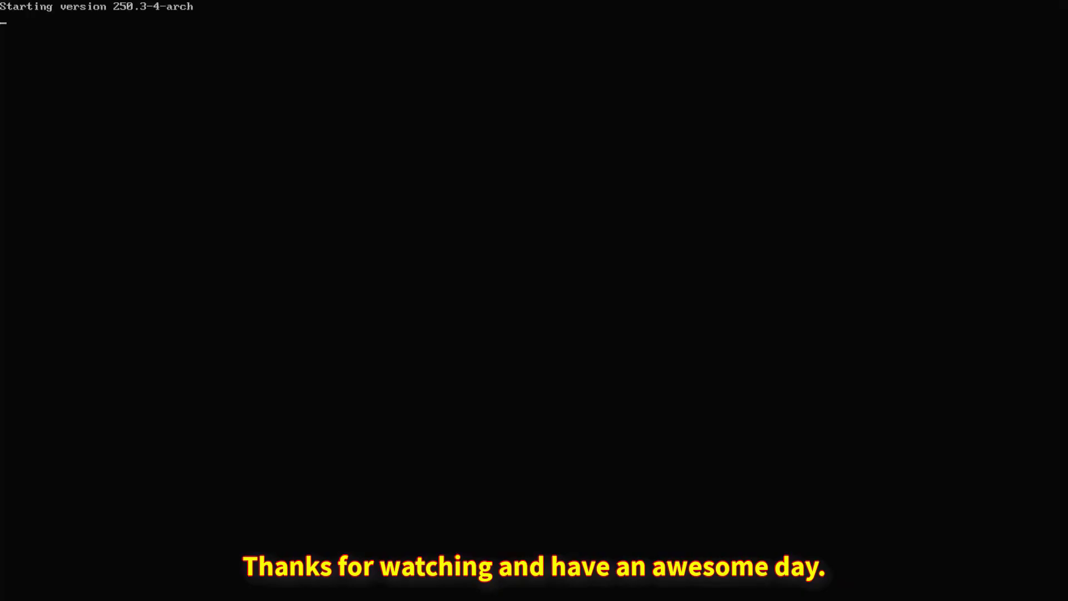